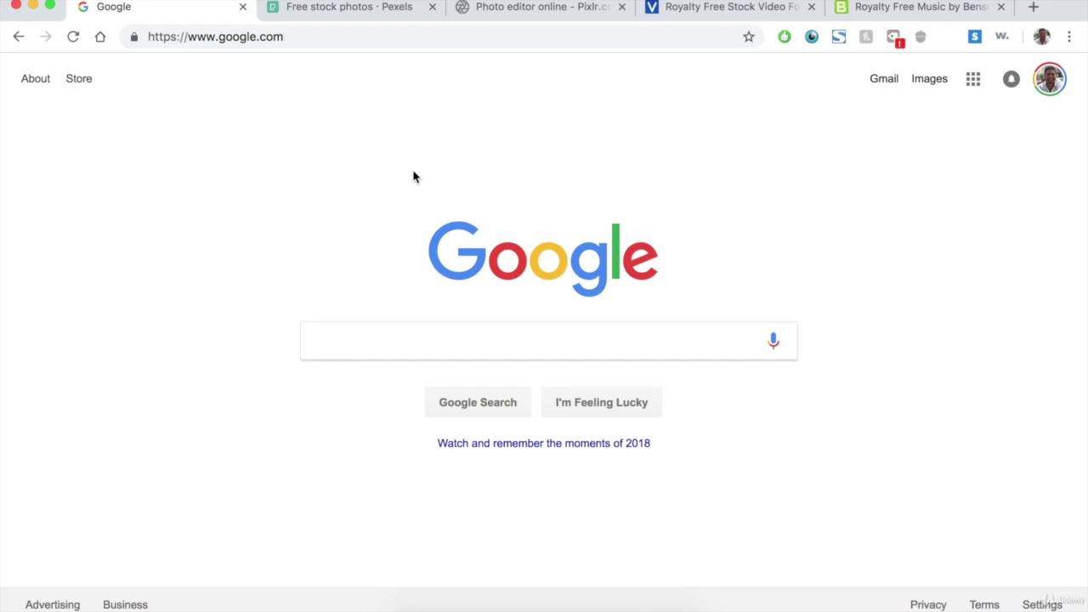
- Switch to Pexels and scroll through the Trending photo grid, then return toward the top
{"action": "left_click", "coordinate": [346, 9]}
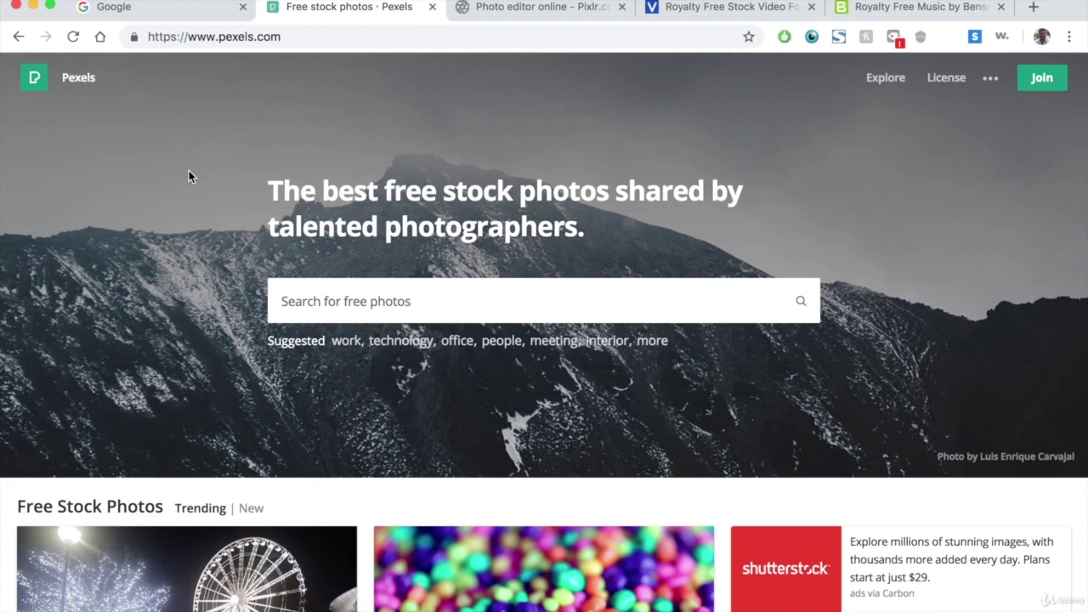
{"action": "scroll", "coordinate": [179, 266], "scroll_direction": "down", "scroll_amount": 2}
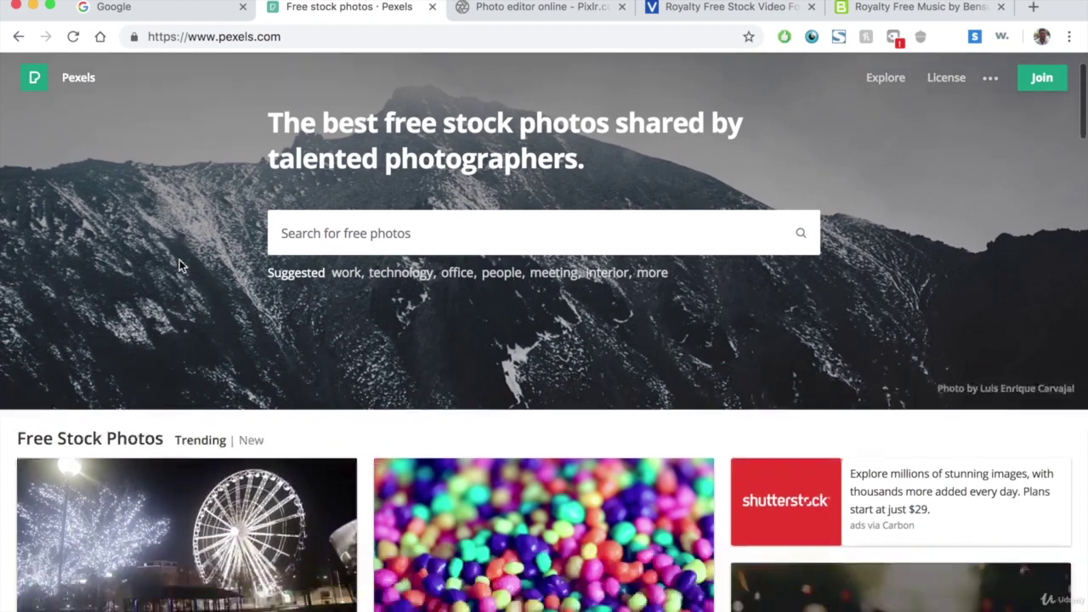
{"action": "scroll", "coordinate": [178, 266], "scroll_direction": "down", "scroll_amount": 2}
{"action": "scroll", "coordinate": [394, 229], "scroll_direction": "down", "scroll_amount": 1}
{"action": "scroll", "coordinate": [394, 229], "scroll_direction": "down", "scroll_amount": 2}
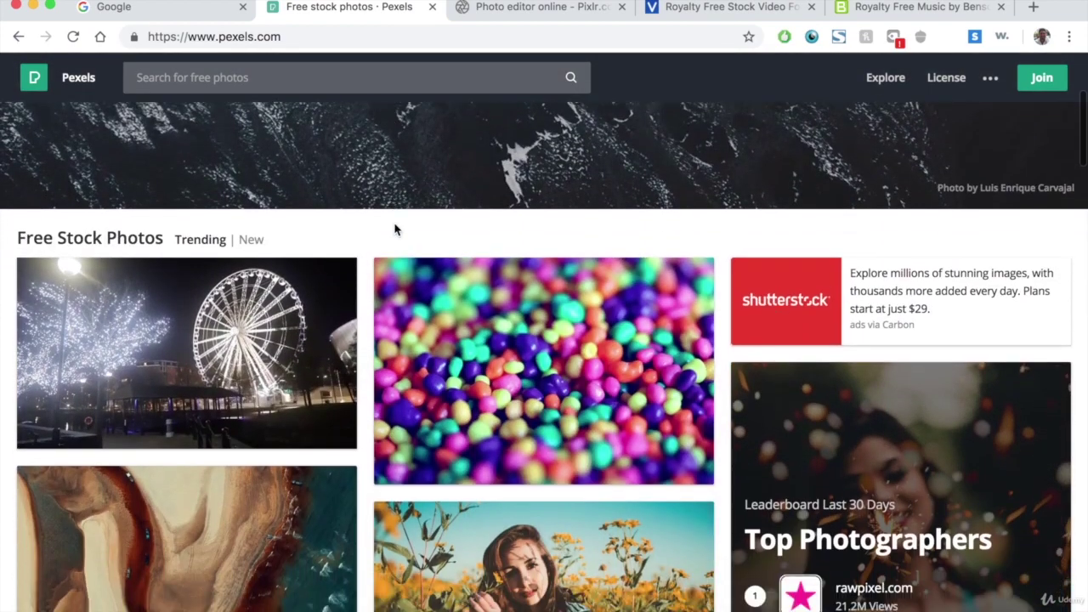
{"action": "scroll", "coordinate": [394, 229], "scroll_direction": "down", "scroll_amount": 2}
{"action": "scroll", "coordinate": [250, 272], "scroll_direction": "down", "scroll_amount": 2}
{"action": "scroll", "coordinate": [251, 274], "scroll_direction": "down", "scroll_amount": 1}
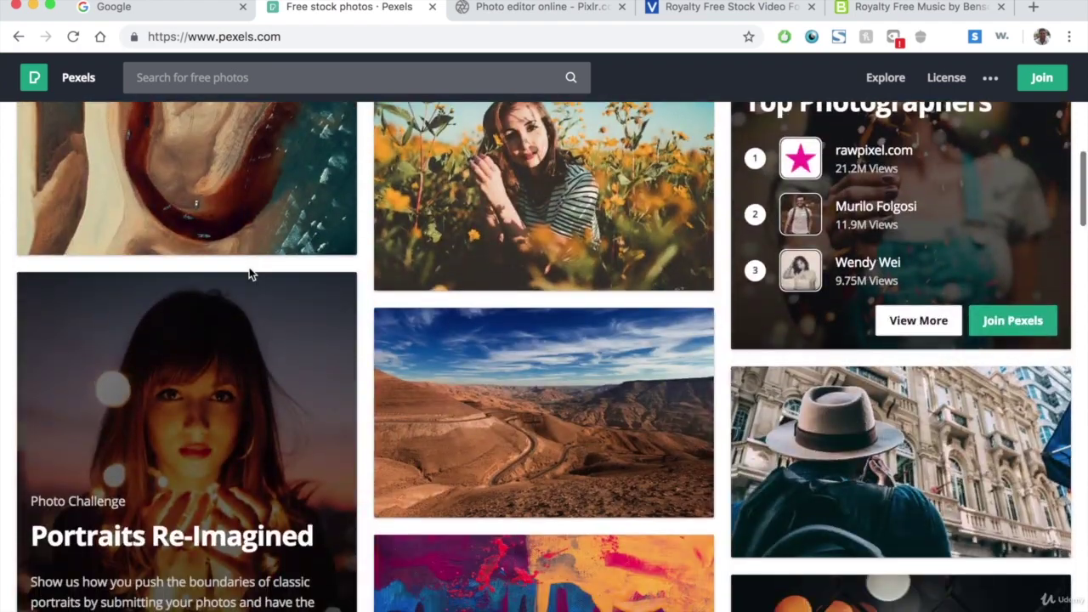
{"action": "scroll", "coordinate": [250, 274], "scroll_direction": "down", "scroll_amount": 2}
{"action": "scroll", "coordinate": [251, 274], "scroll_direction": "down", "scroll_amount": 1}
{"action": "scroll", "coordinate": [250, 274], "scroll_direction": "down", "scroll_amount": 3}
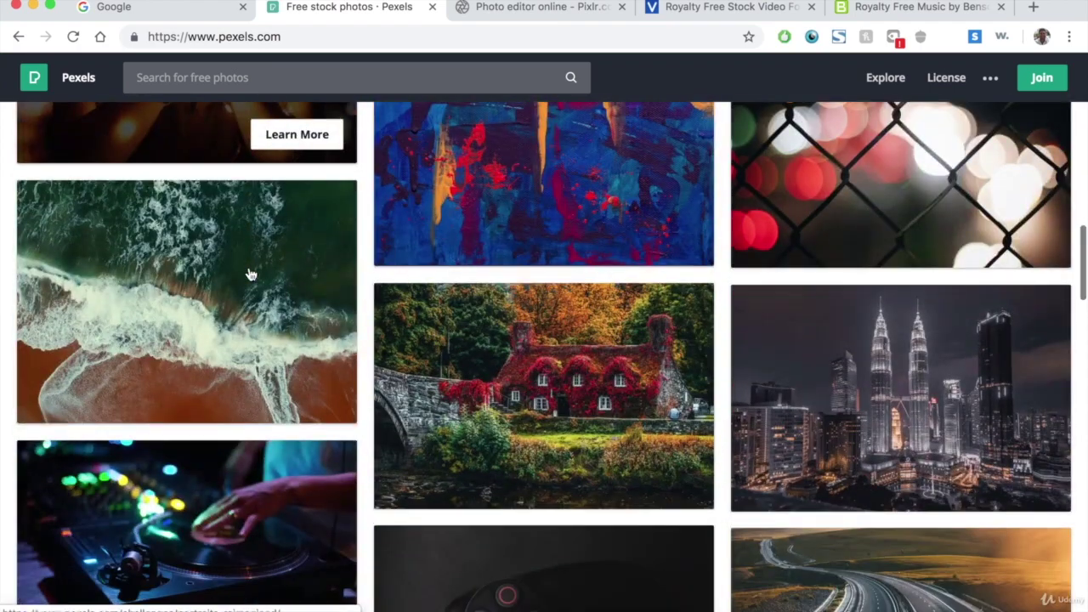
{"action": "scroll", "coordinate": [250, 274], "scroll_direction": "down", "scroll_amount": 1}
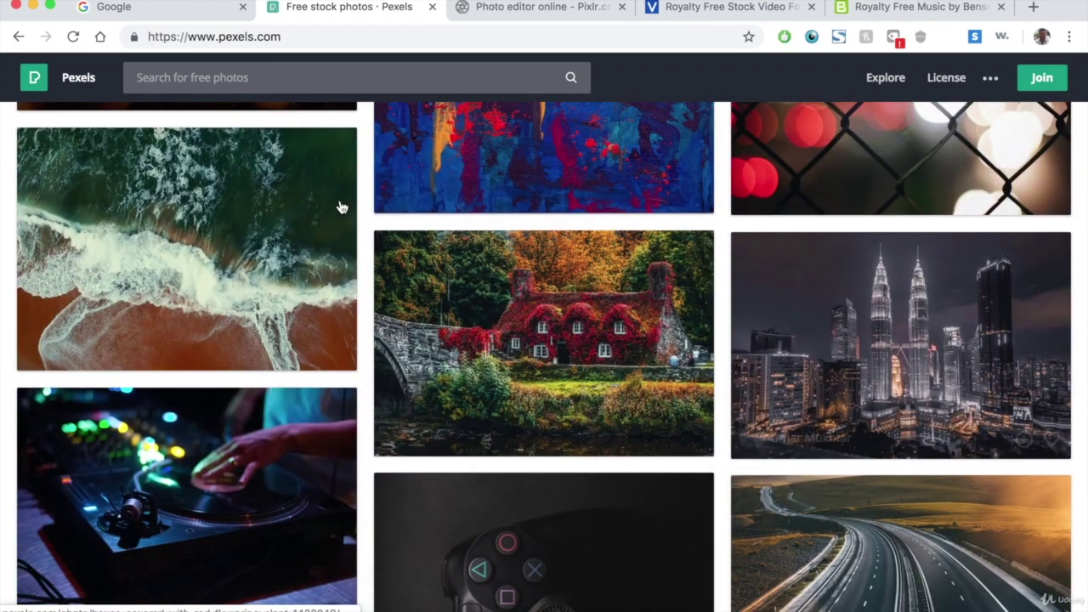
{"action": "scroll", "coordinate": [341, 206], "scroll_direction": "down", "scroll_amount": 2}
{"action": "scroll", "coordinate": [341, 207], "scroll_direction": "down", "scroll_amount": 1}
{"action": "scroll", "coordinate": [340, 206], "scroll_direction": "down", "scroll_amount": 3}
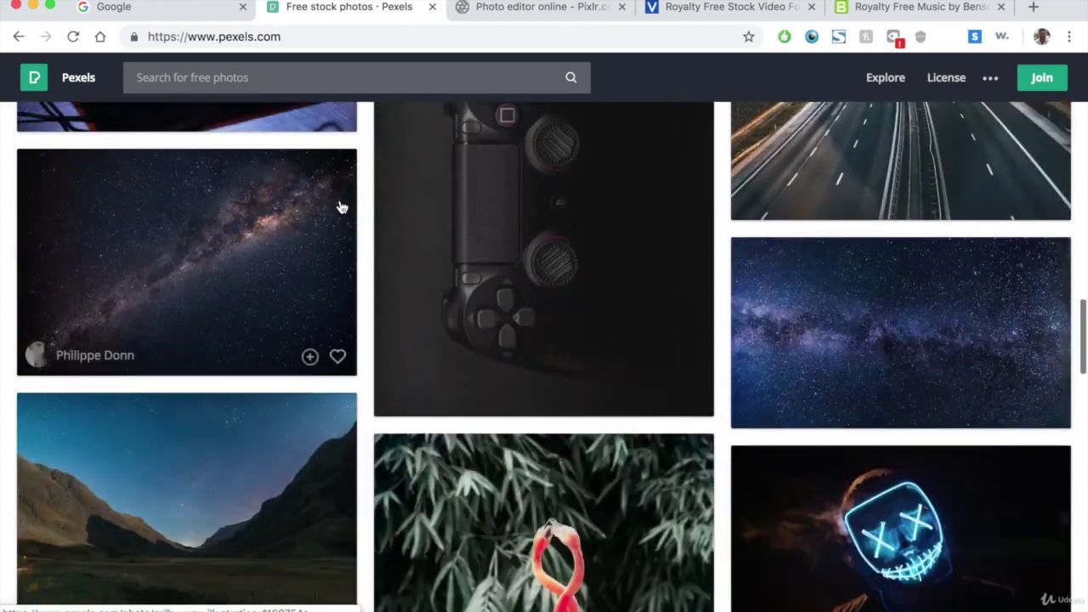
{"action": "scroll", "coordinate": [340, 206], "scroll_direction": "down", "scroll_amount": 2}
{"action": "scroll", "coordinate": [337, 206], "scroll_direction": "up", "scroll_amount": 15}
- Search Pexels for 'business' using the suggestion and scroll through the Business Images results
{"action": "left_click", "coordinate": [347, 316]}
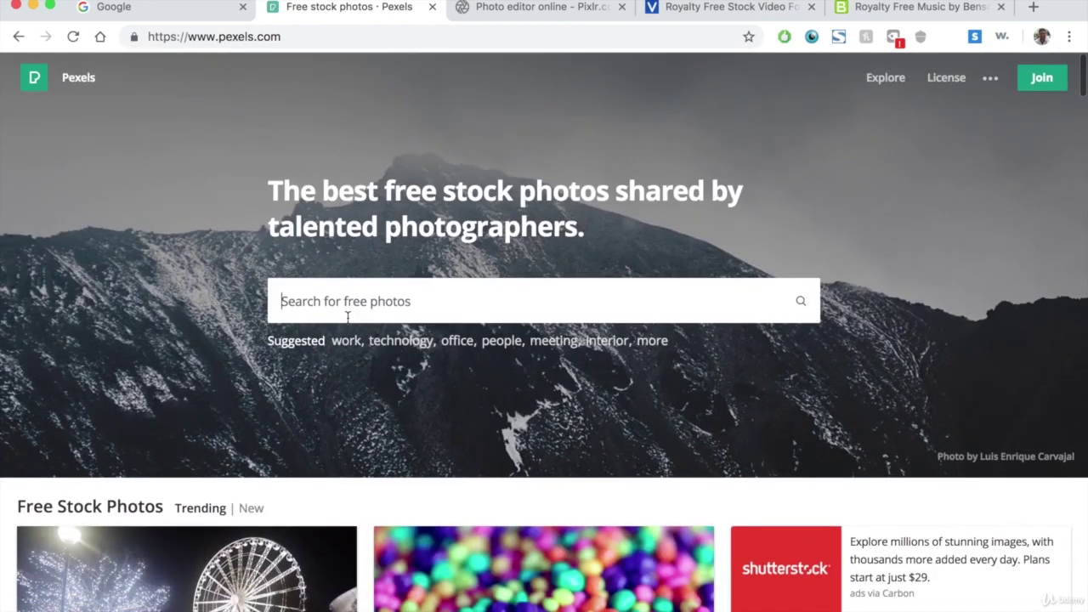
{"action": "type", "text": "bus"}
{"action": "key", "text": "Down"}
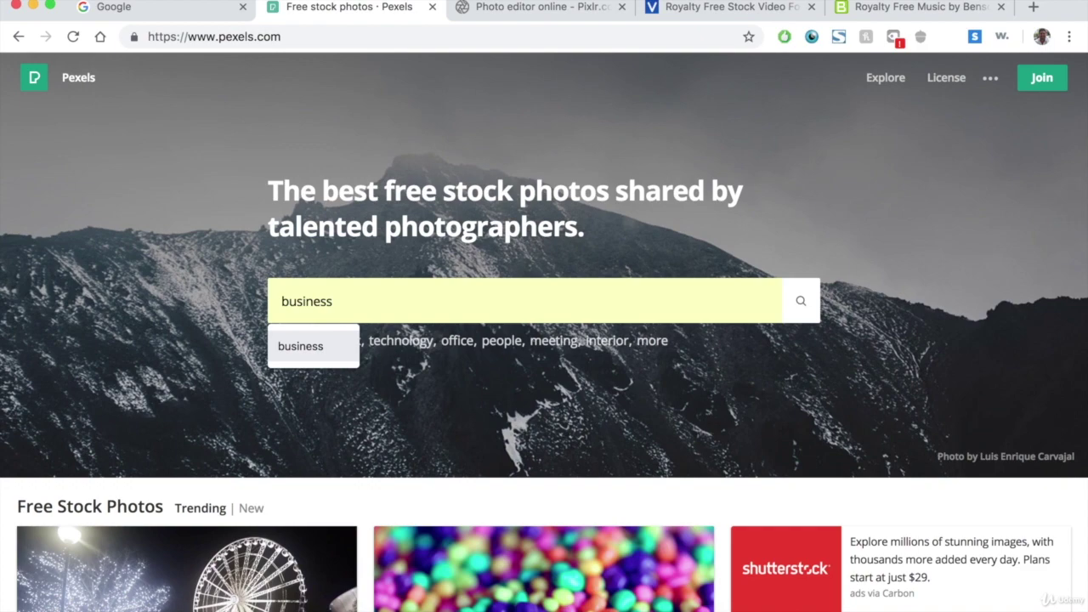
{"action": "left_click", "coordinate": [303, 344]}
{"action": "left_click", "coordinate": [801, 300]}
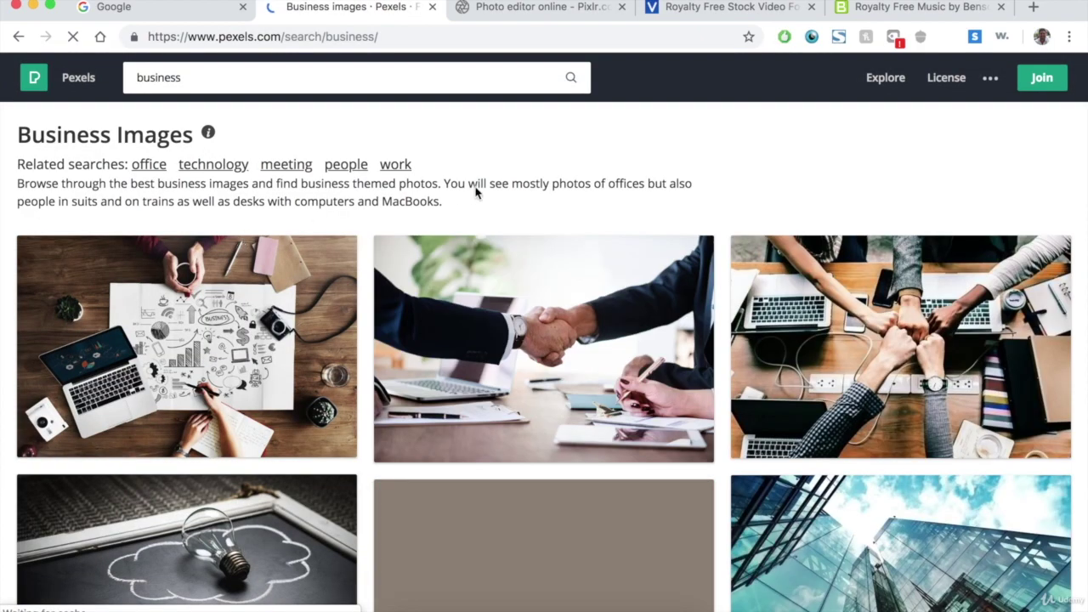
{"action": "scroll", "coordinate": [475, 186], "scroll_direction": "down", "scroll_amount": 2}
{"action": "scroll", "coordinate": [475, 192], "scroll_direction": "down", "scroll_amount": 1}
{"action": "scroll", "coordinate": [475, 192], "scroll_direction": "down", "scroll_amount": 1}
{"action": "scroll", "coordinate": [475, 192], "scroll_direction": "down", "scroll_amount": 2}
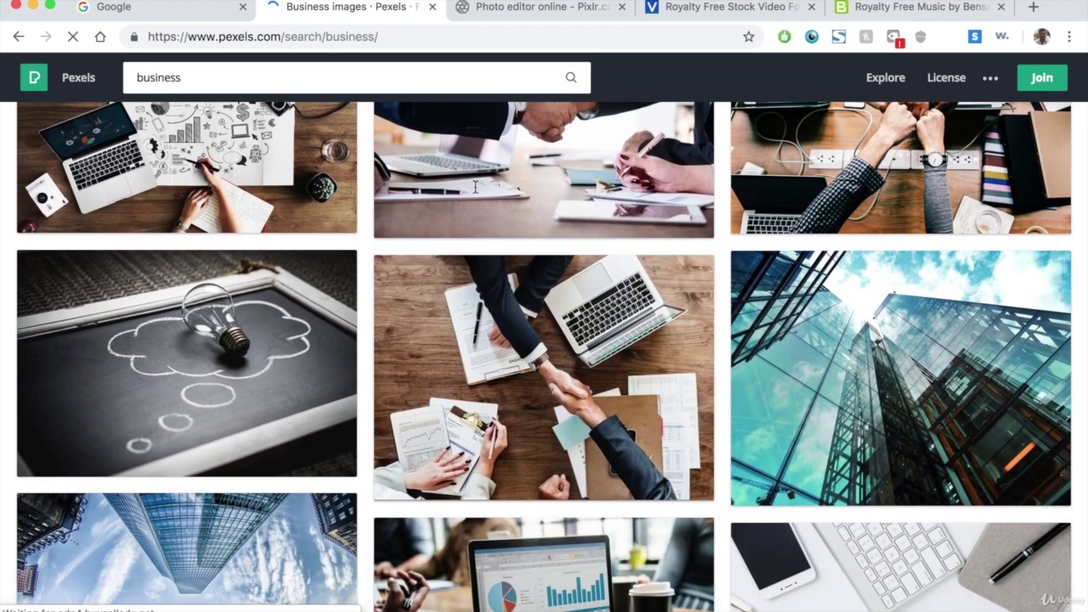
{"action": "scroll", "coordinate": [475, 194], "scroll_direction": "down", "scroll_amount": 5}
{"action": "scroll", "coordinate": [436, 289], "scroll_direction": "down", "scroll_amount": 4}
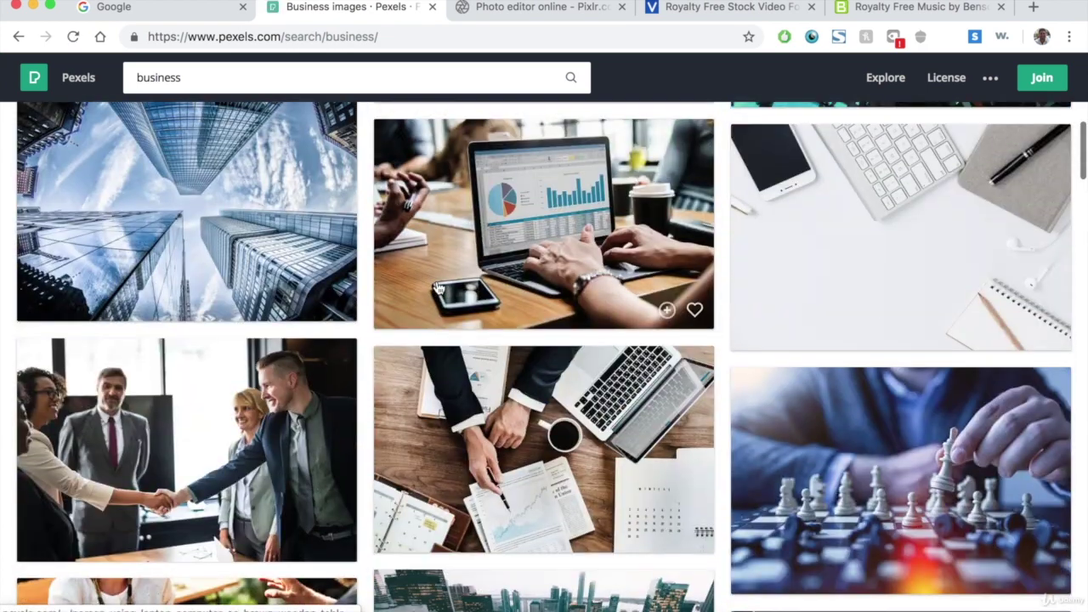
- Open the laptop-with-charts photo and review its download sizes, from original 4000×2472 to custom
{"action": "left_click", "coordinate": [548, 264]}
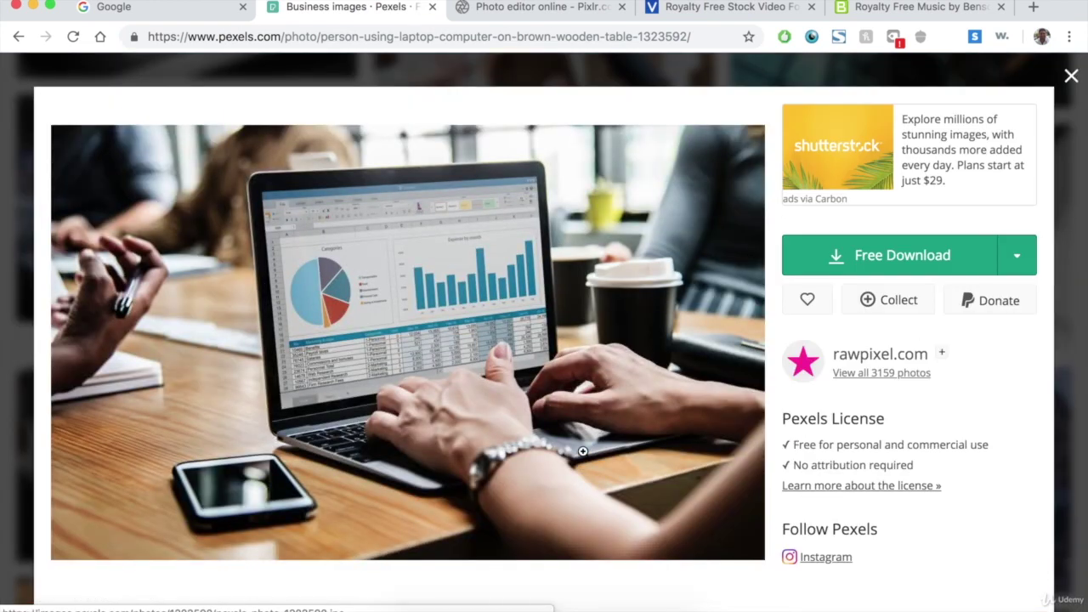
{"action": "left_click", "coordinate": [1024, 262]}
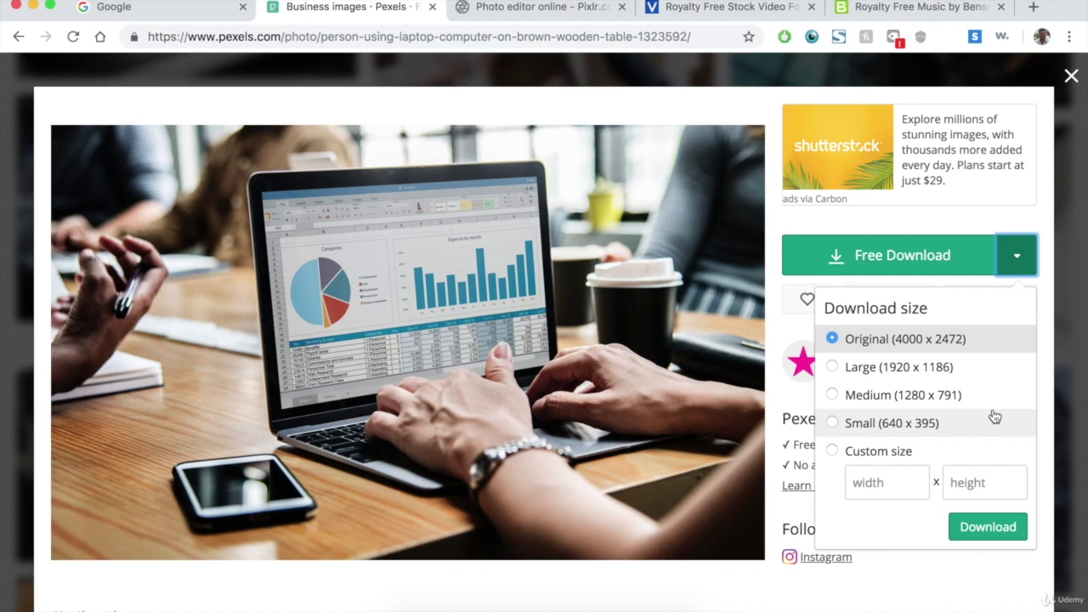
{"action": "left_click", "coordinate": [877, 483]}
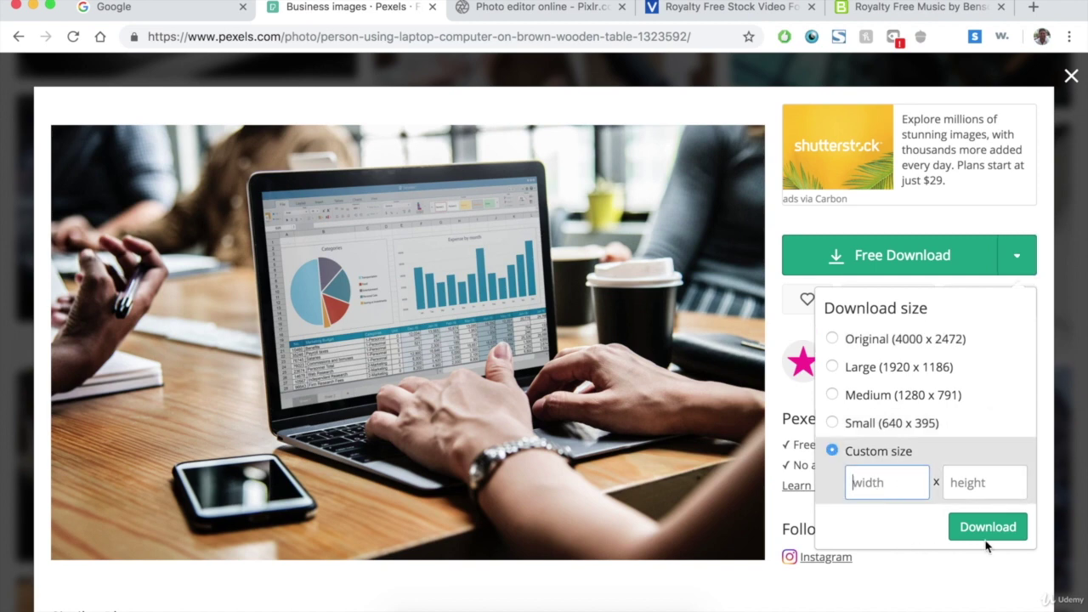
{"action": "left_click", "coordinate": [992, 219]}
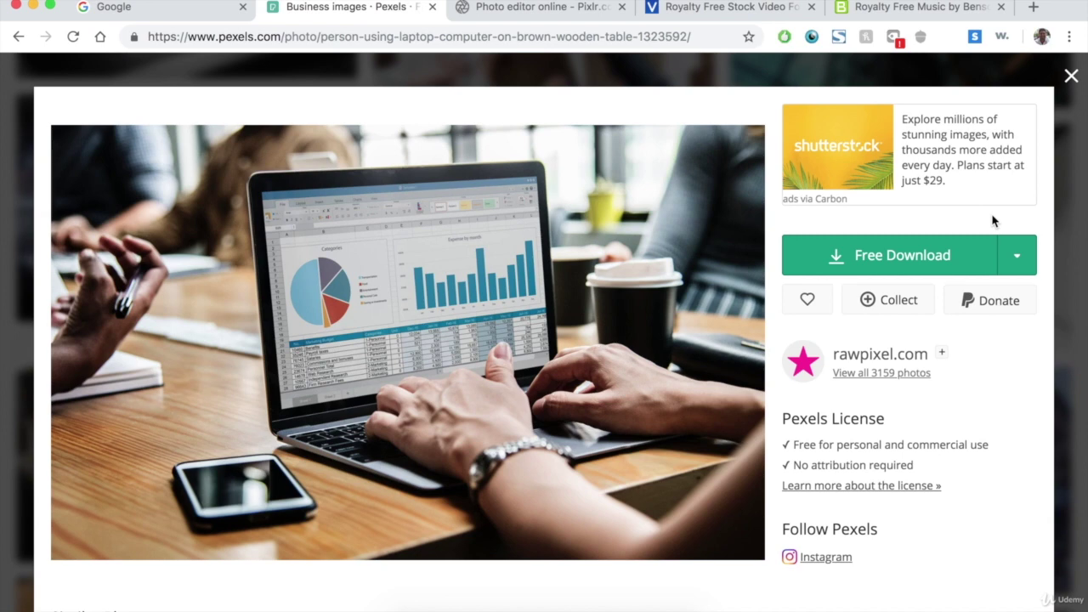
- Close the Pexels photo and launch Pixlr Editor, allowing Flash to run
{"action": "left_click", "coordinate": [1071, 76]}
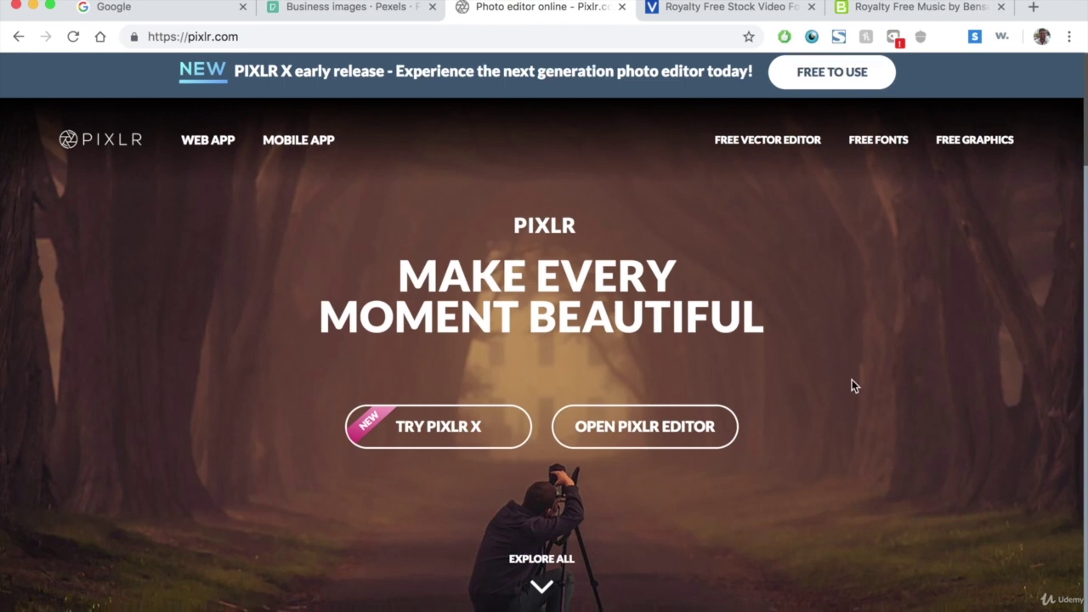
{"action": "scroll", "coordinate": [851, 386], "scroll_direction": "down", "scroll_amount": 5}
{"action": "scroll", "coordinate": [851, 386], "scroll_direction": "down", "scroll_amount": 2}
{"action": "scroll", "coordinate": [852, 385], "scroll_direction": "up", "scroll_amount": 4}
{"action": "scroll", "coordinate": [852, 386], "scroll_direction": "up", "scroll_amount": 3}
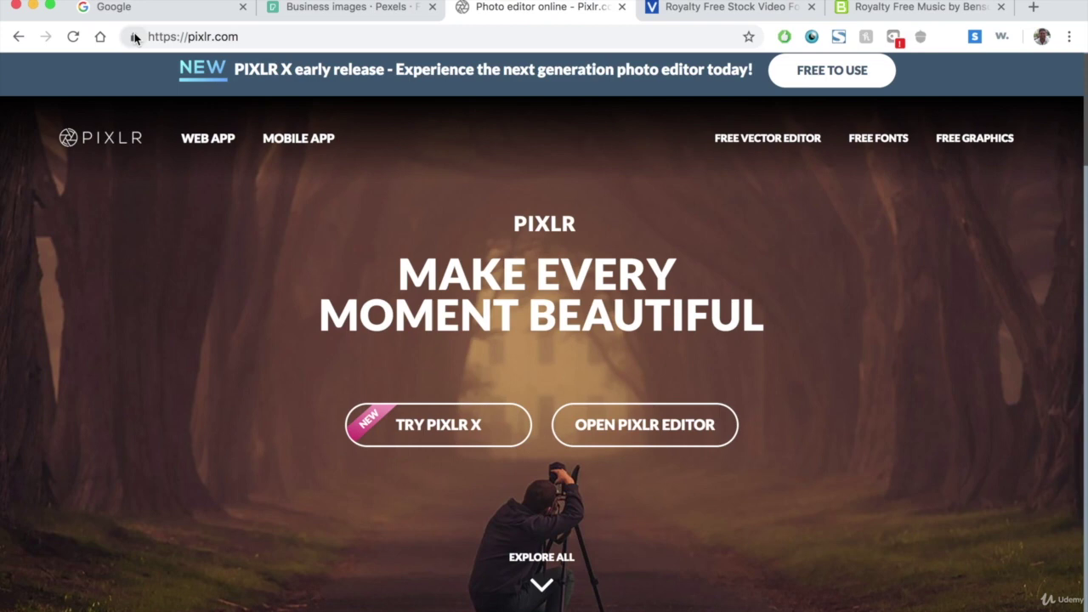
{"action": "left_click", "coordinate": [636, 430]}
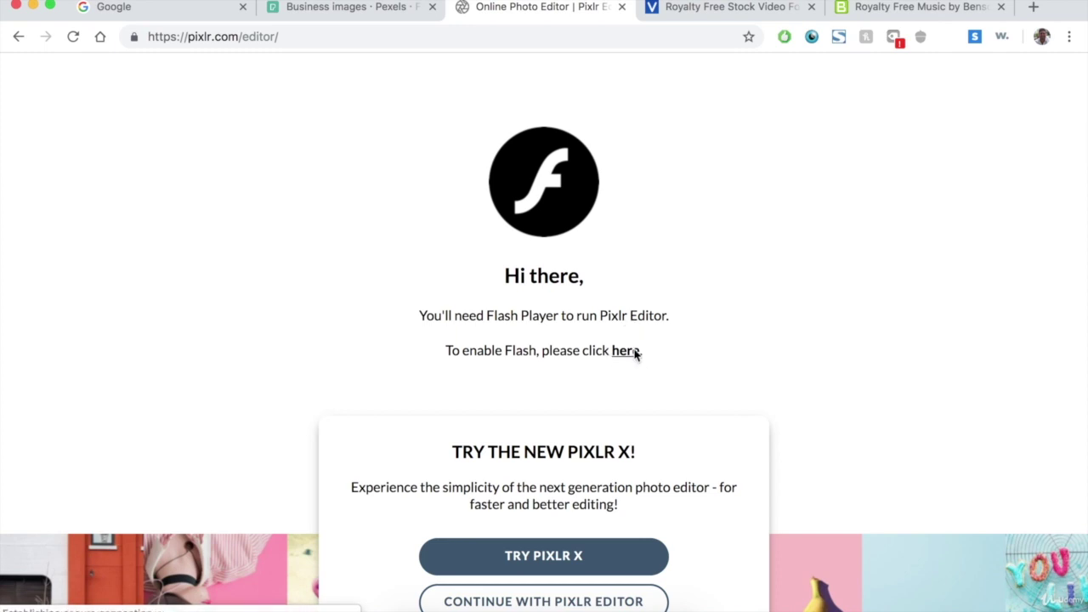
{"action": "left_click", "coordinate": [636, 351]}
{"action": "left_click", "coordinate": [340, 134]}
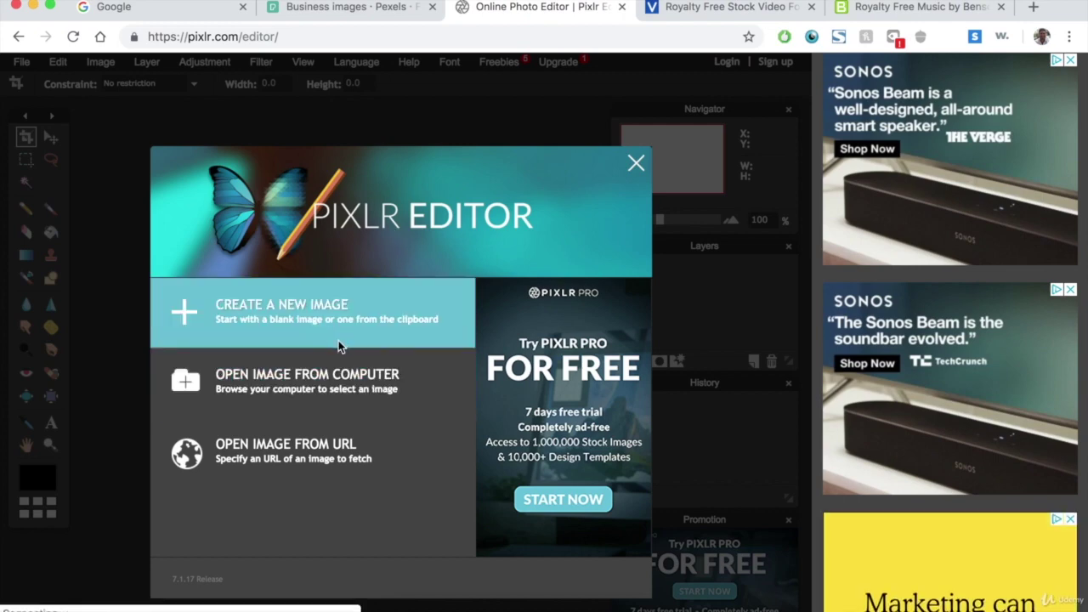
- Create a new blank image 1080 pixels wide by 1080 pixels high
{"action": "left_click", "coordinate": [340, 314]}
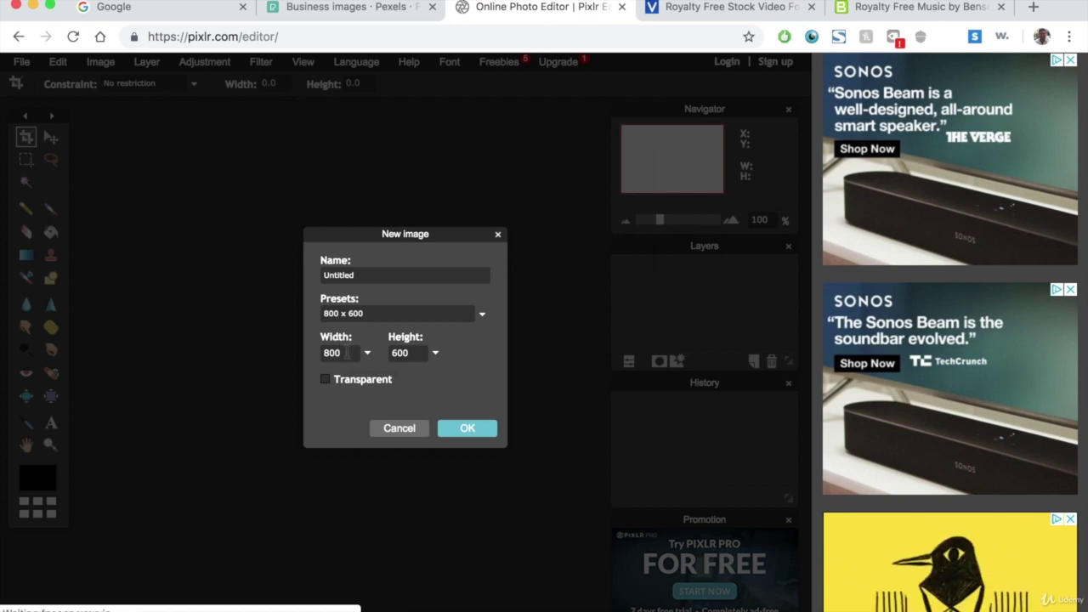
{"action": "left_click", "coordinate": [347, 352]}
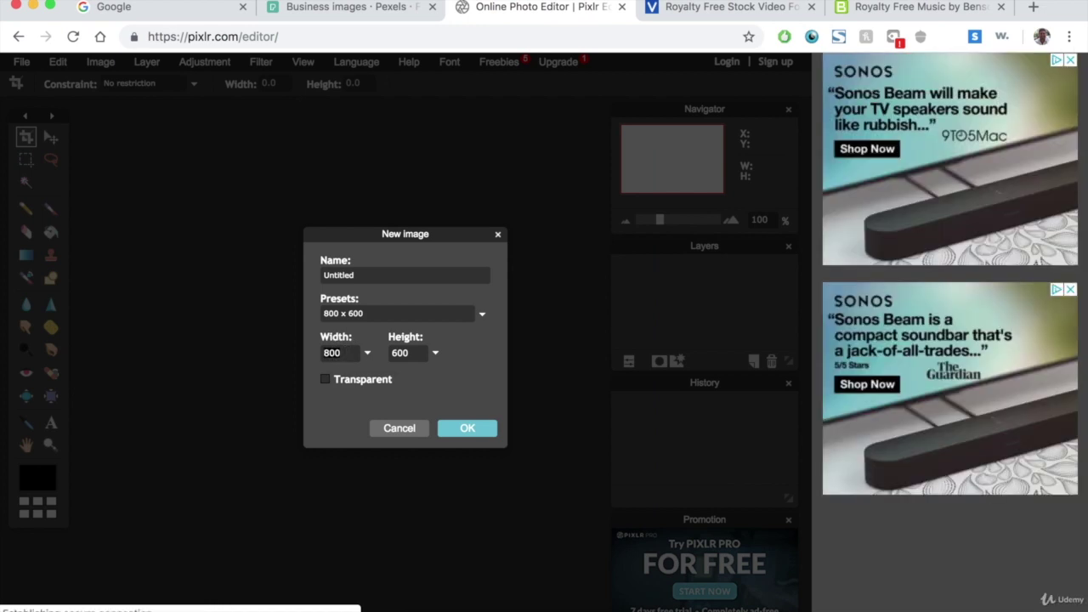
{"action": "type", "text": "1080"}
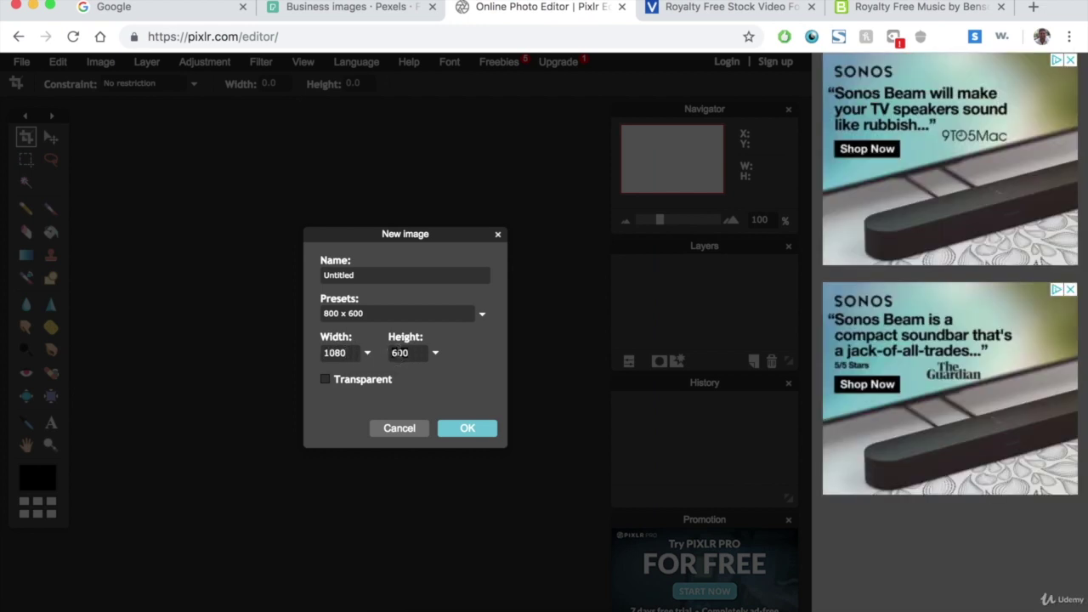
{"action": "key", "text": "Tab"}
{"action": "type", "text": "10"}
{"action": "left_click", "coordinate": [469, 428]}
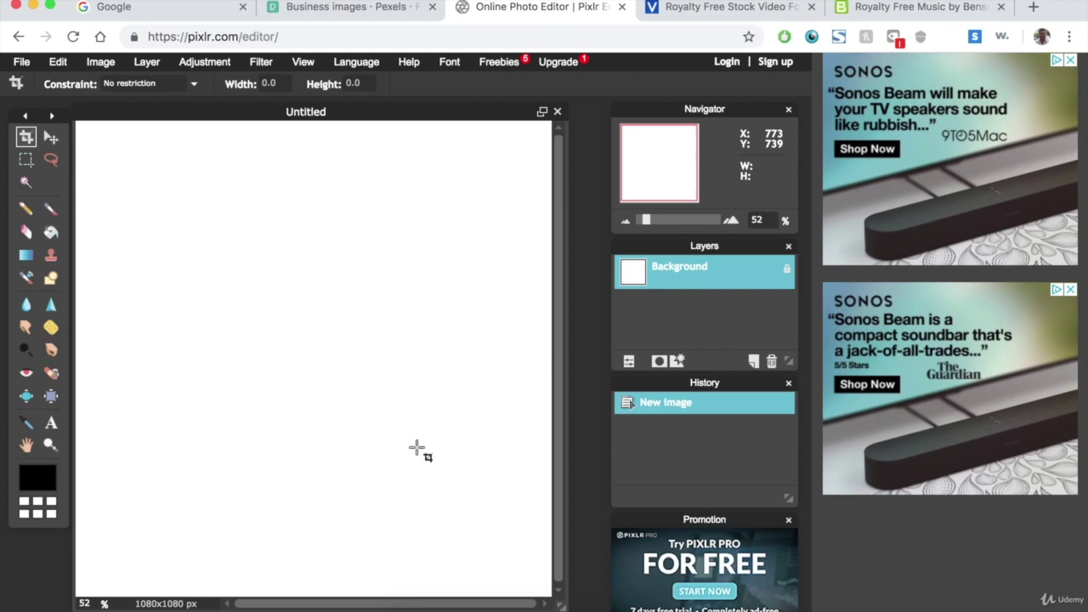
- Open success_v2.jpeg in Pixlr and move its window down over the canvas
{"action": "left_click", "coordinate": [18, 62]}
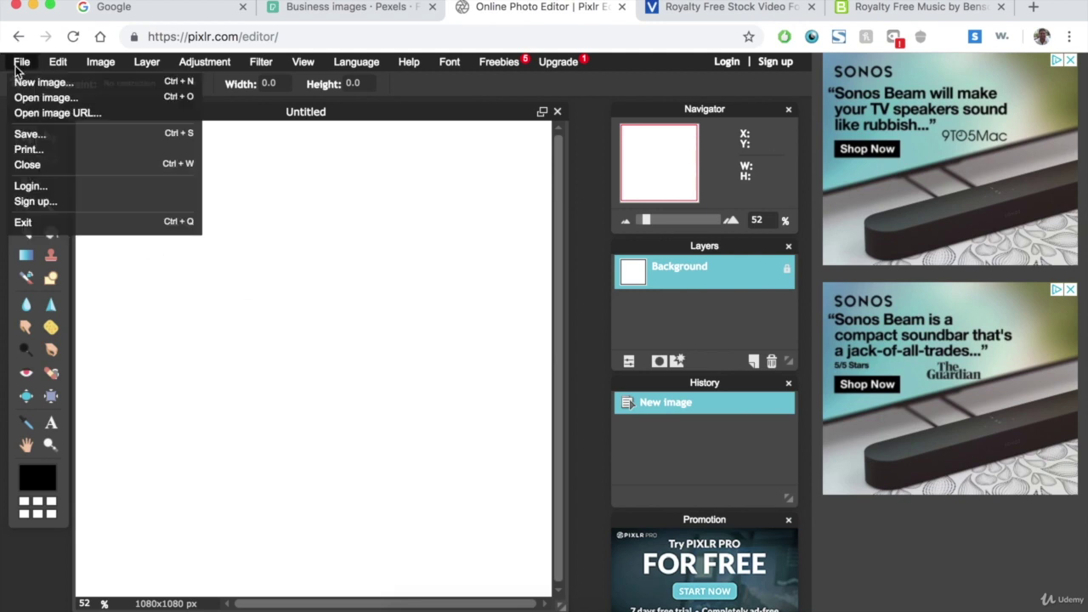
{"action": "left_click", "coordinate": [46, 98]}
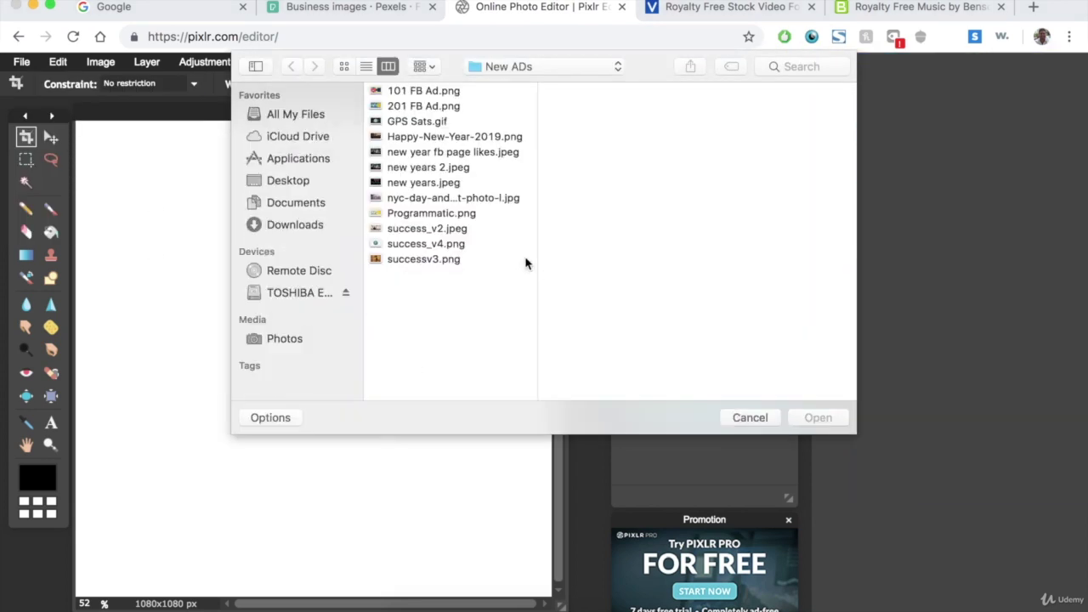
{"action": "left_click", "coordinate": [442, 227]}
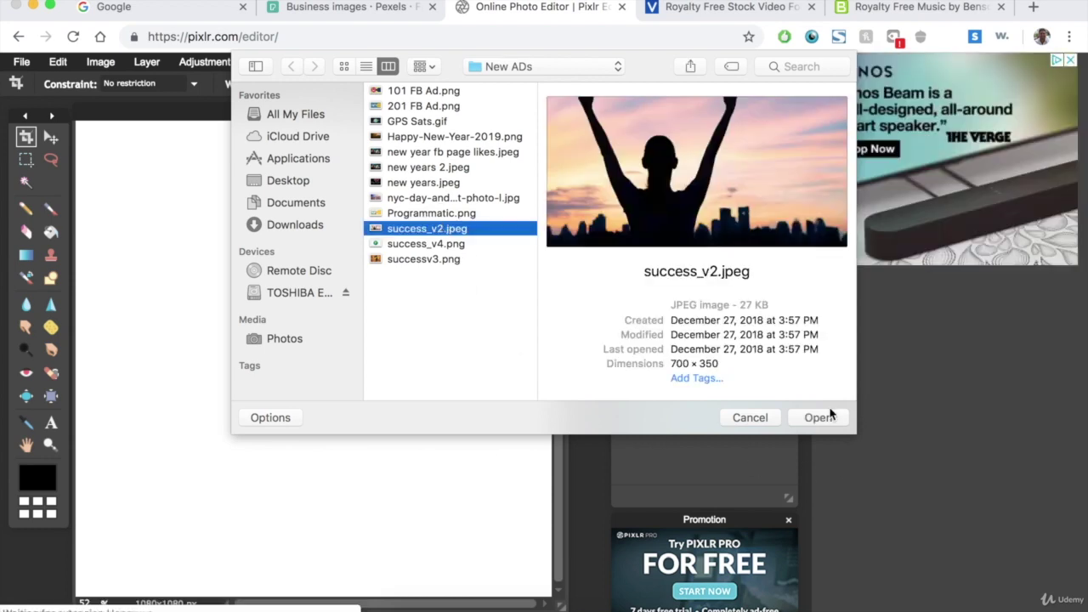
{"action": "left_click", "coordinate": [821, 418]}
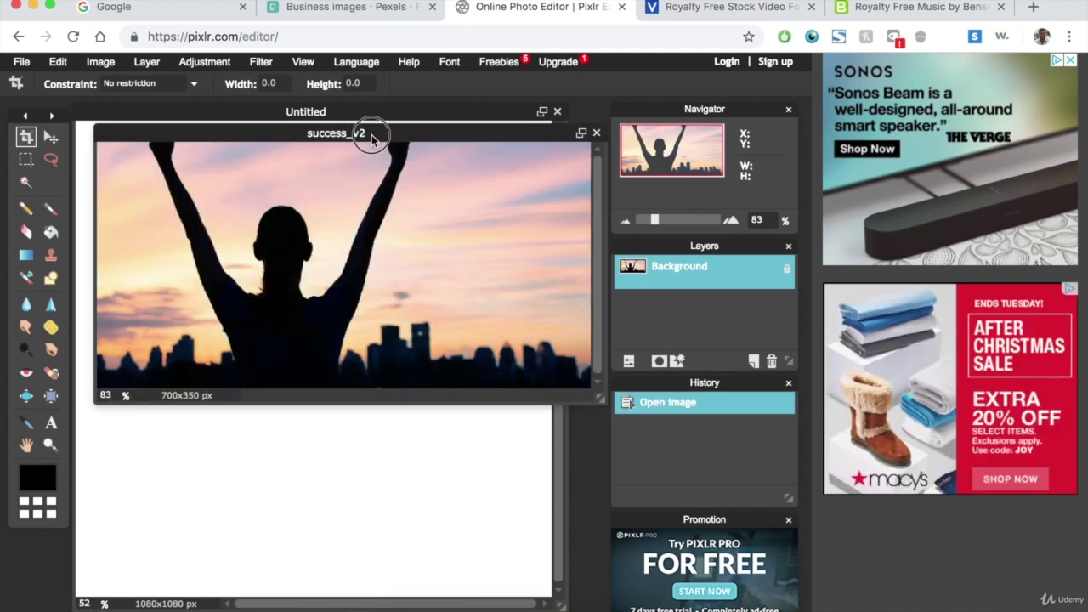
{"action": "mouse_move", "coordinate": [366, 131]}
{"action": "left_mouse_down"}
{"action": "mouse_move", "coordinate": [403, 158]}
{"action": "mouse_move", "coordinate": [364, 168]}
{"action": "left_mouse_up"}
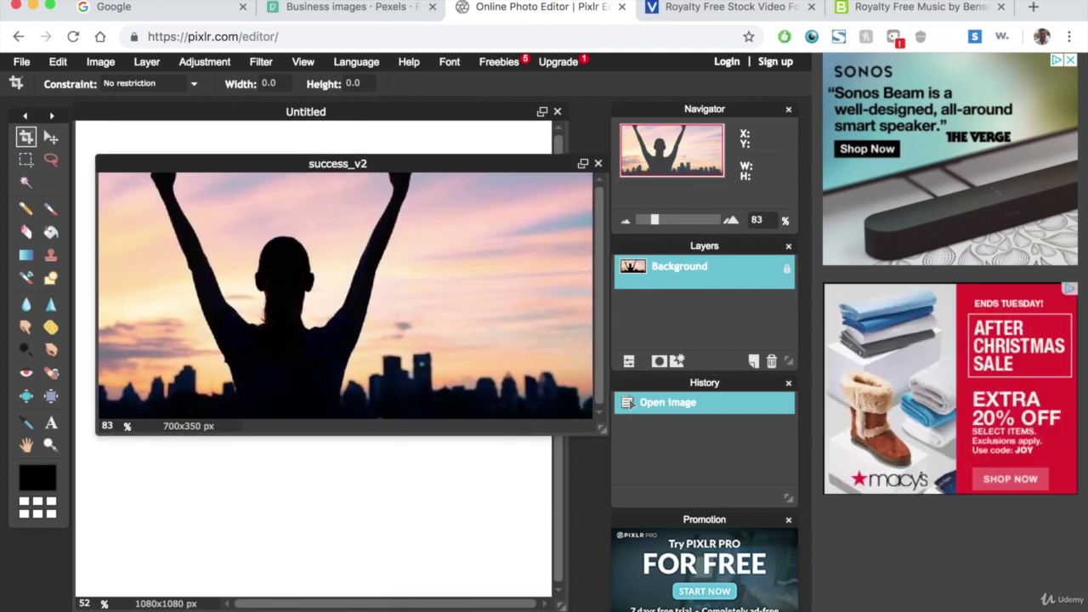
- Unlock the photo's Background layer and marquee-select its left portion
{"action": "double_click", "coordinate": [788, 270]}
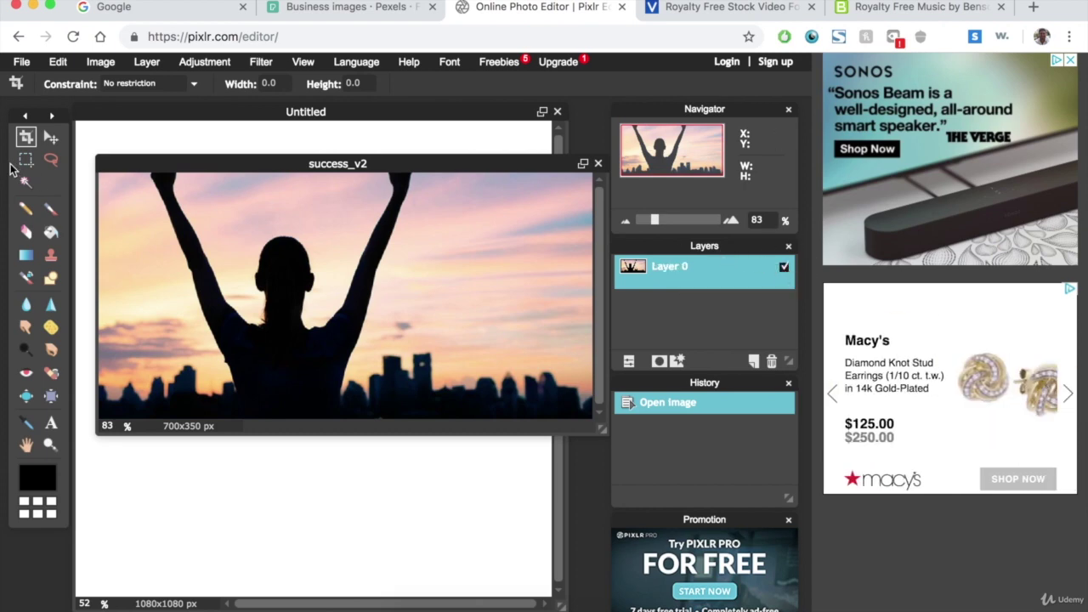
{"action": "left_click", "coordinate": [25, 159]}
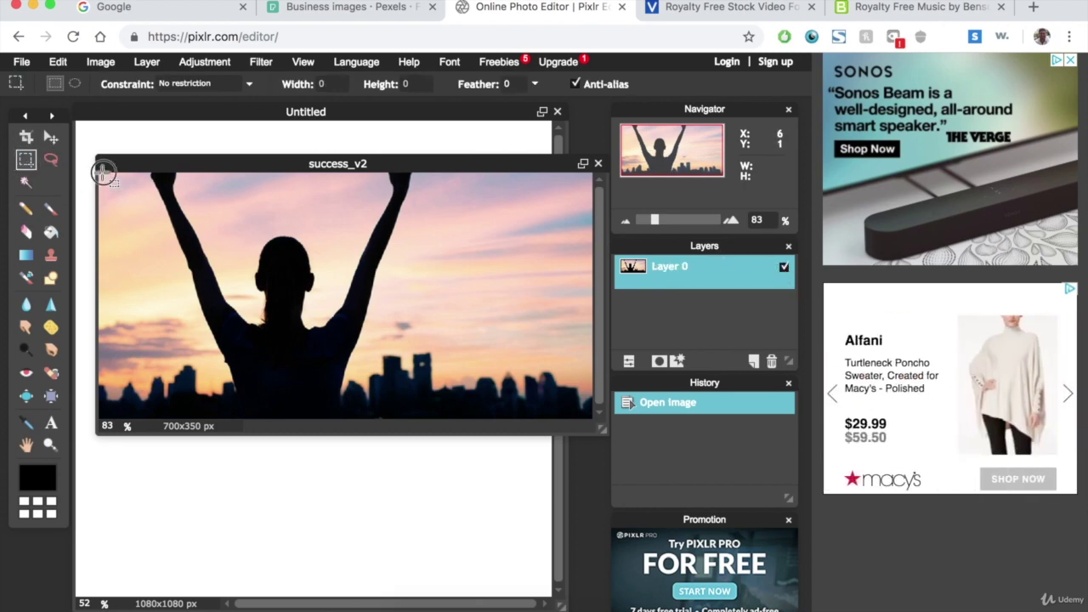
{"action": "left_click_drag", "start_coordinate": [102, 172], "coordinate": [437, 457]}
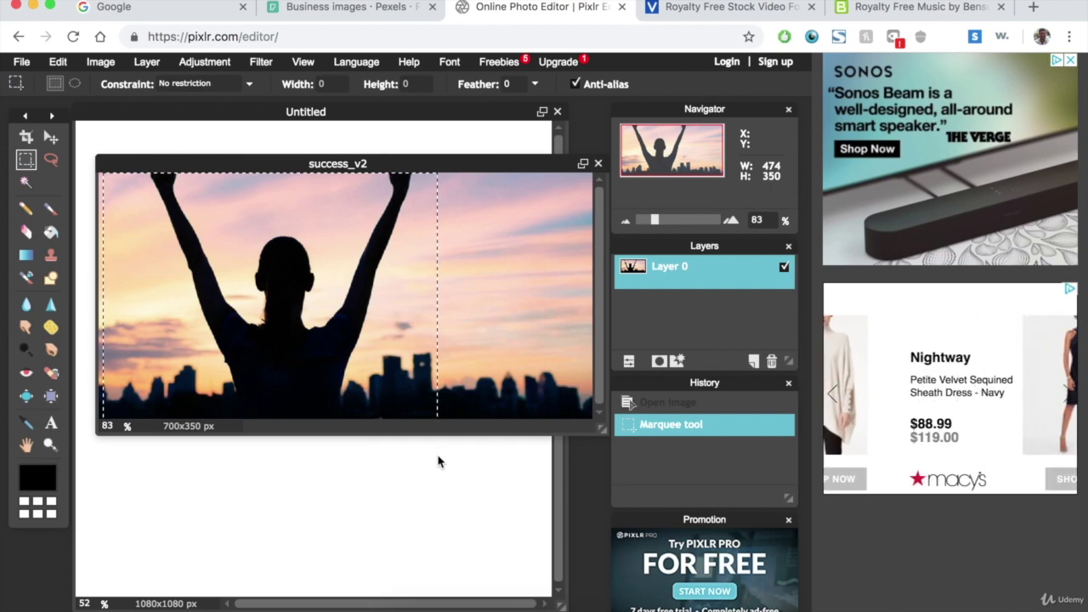
- Copy the selection and paste it into the Untitled square canvas
{"action": "key", "text": "ctrl+c"}
{"action": "left_click", "coordinate": [388, 119]}
{"action": "key", "text": "ctrl+v"}
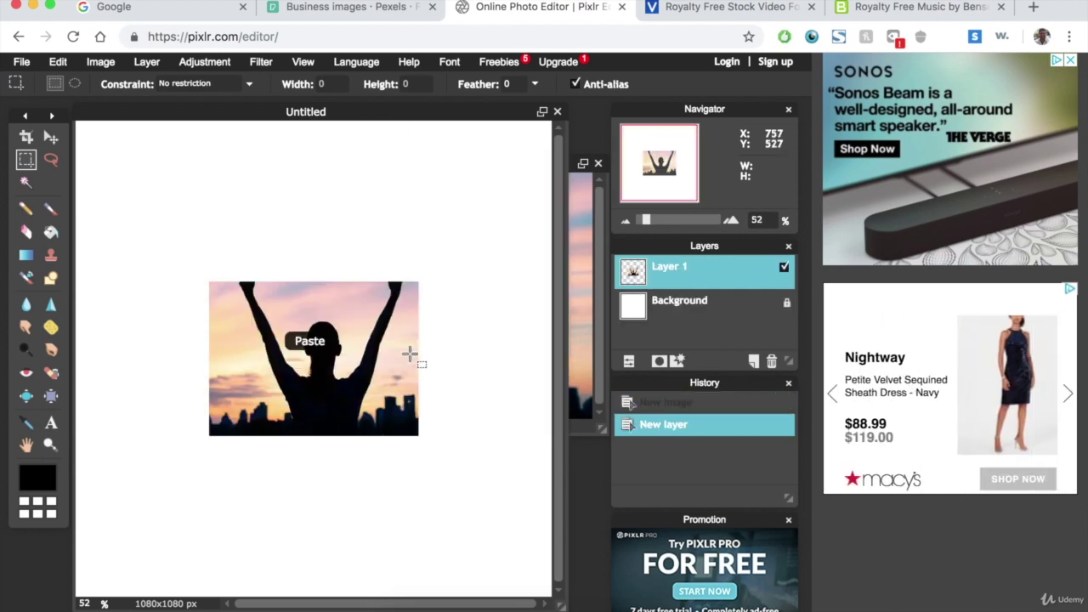
- Free-transform the pasted photo to fill the canvas, nudging it slightly left
{"action": "left_click", "coordinate": [23, 68]}
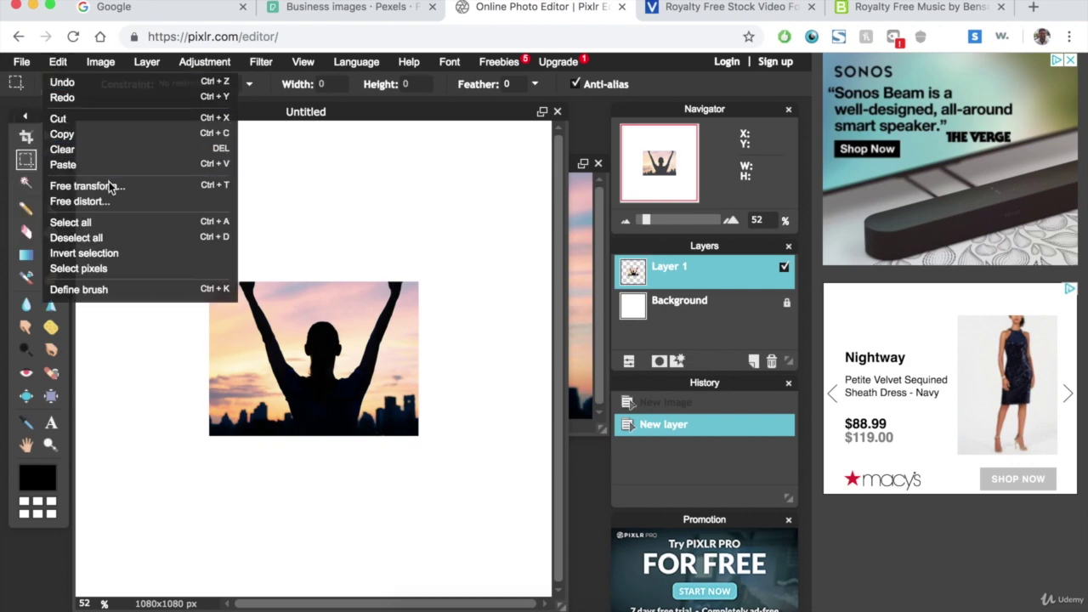
{"action": "left_click", "coordinate": [108, 184]}
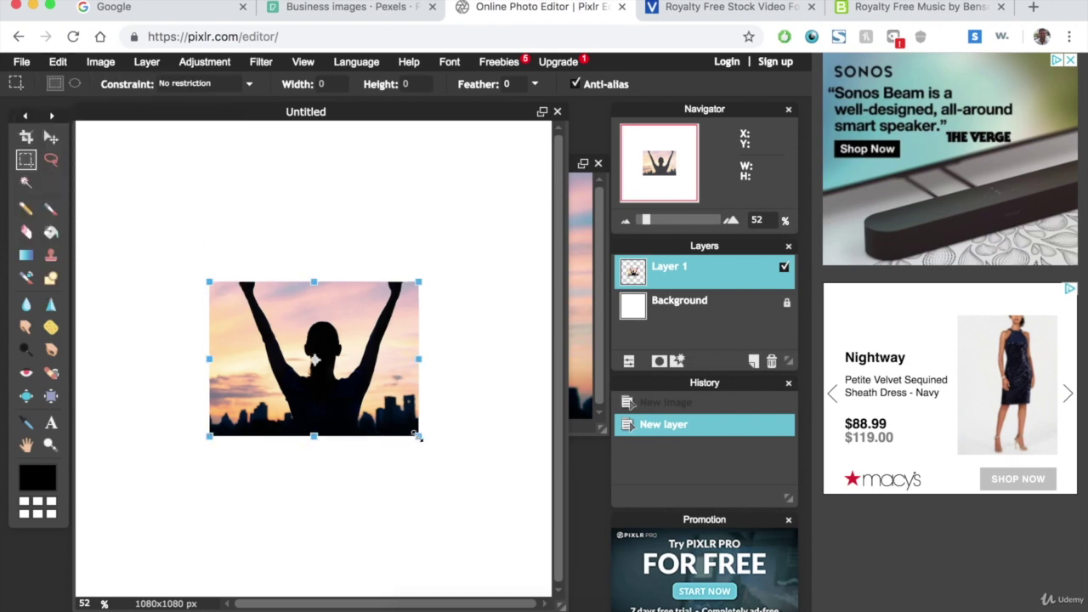
{"action": "left_click_drag", "start_coordinate": [417, 436], "coordinate": [644, 602]}
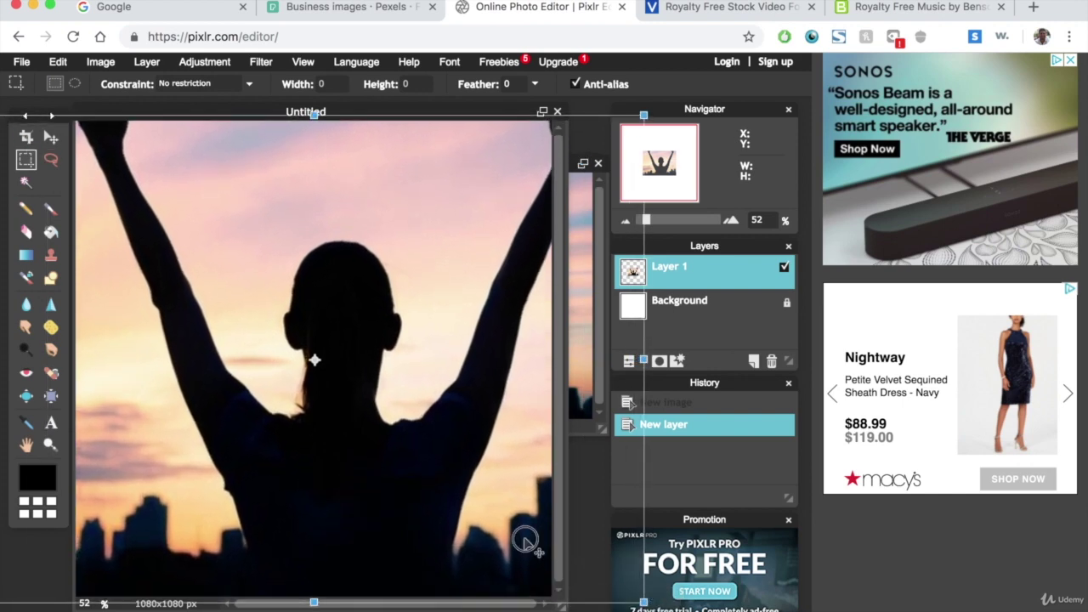
{"action": "left_click_drag", "start_coordinate": [524, 541], "coordinate": [499, 544]}
{"action": "key", "text": "Return"}
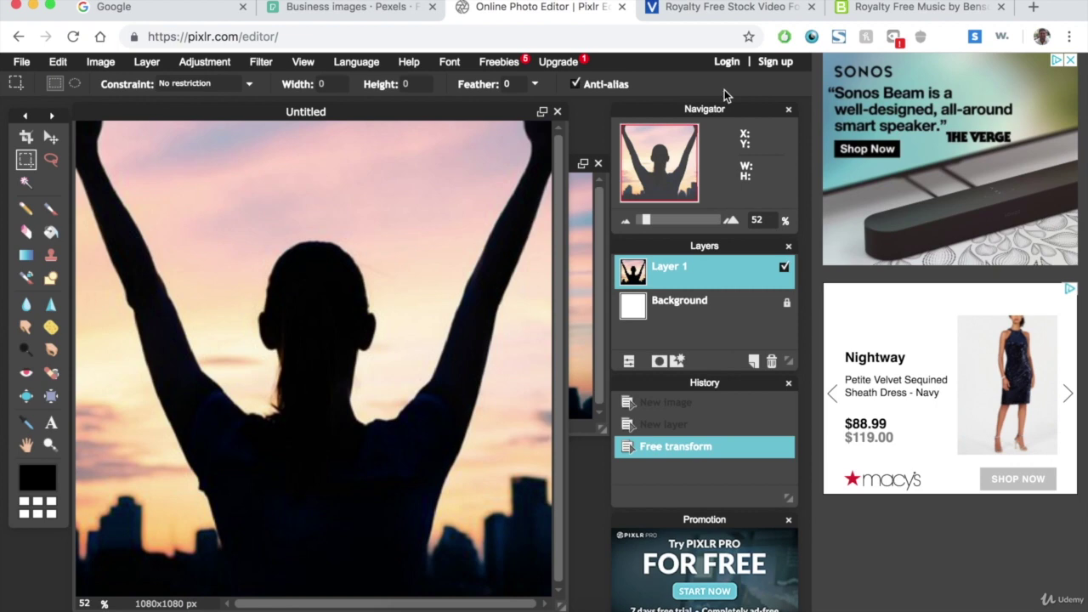
{"action": "left_click", "coordinate": [22, 62]}
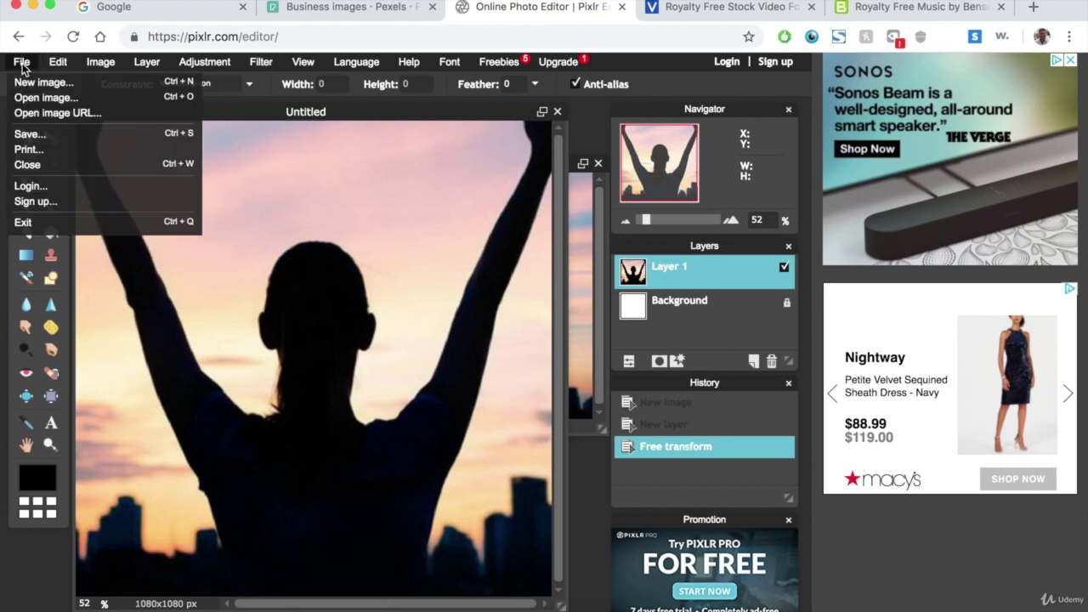
{"action": "left_click", "coordinate": [30, 136]}
{"action": "double_click", "coordinate": [625, 244]}
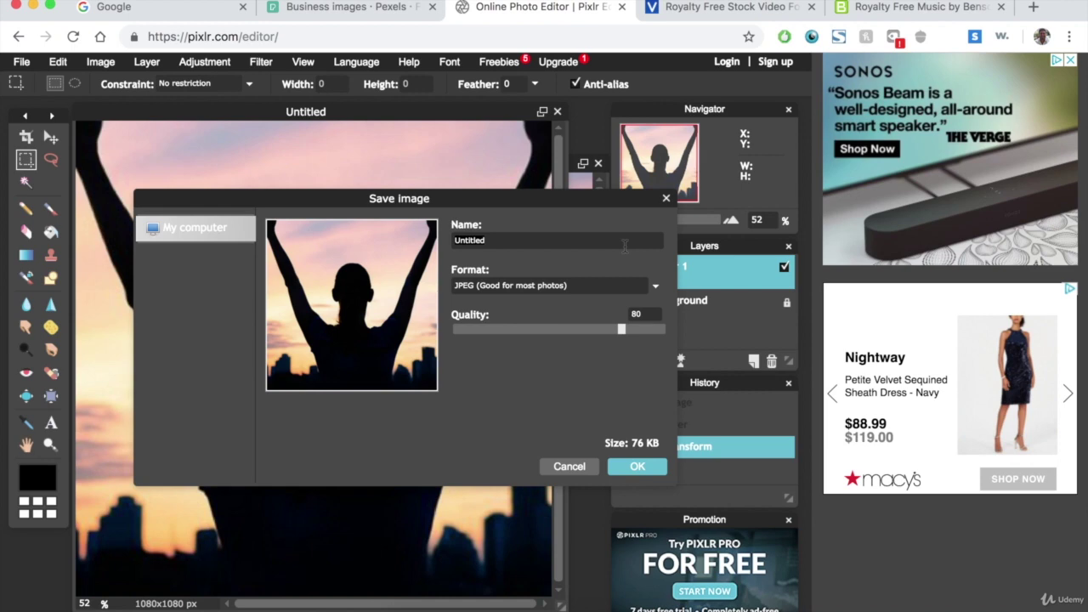
{"action": "type", "text": "Test Image"}
{"action": "left_click", "coordinate": [655, 287]}
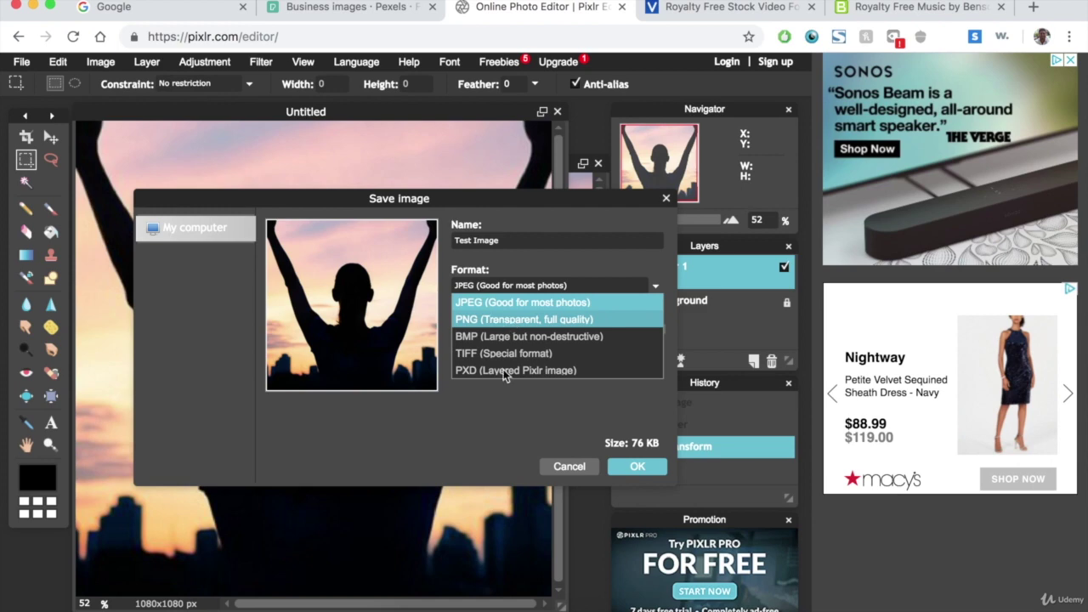
{"action": "left_click", "coordinate": [520, 431]}
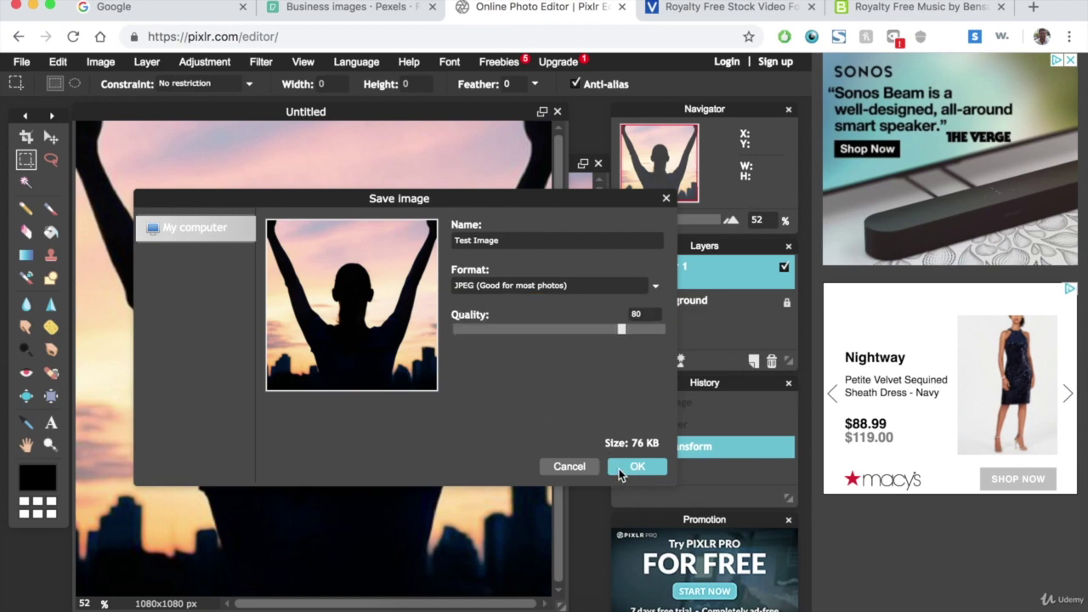
{"action": "left_click", "coordinate": [620, 469]}
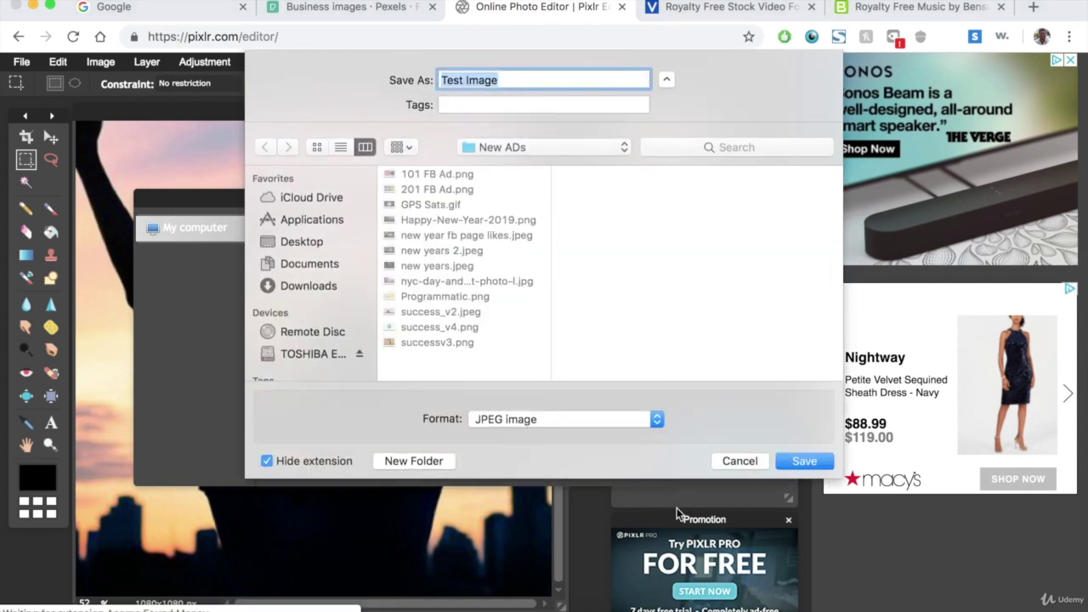
{"action": "left_click", "coordinate": [739, 467]}
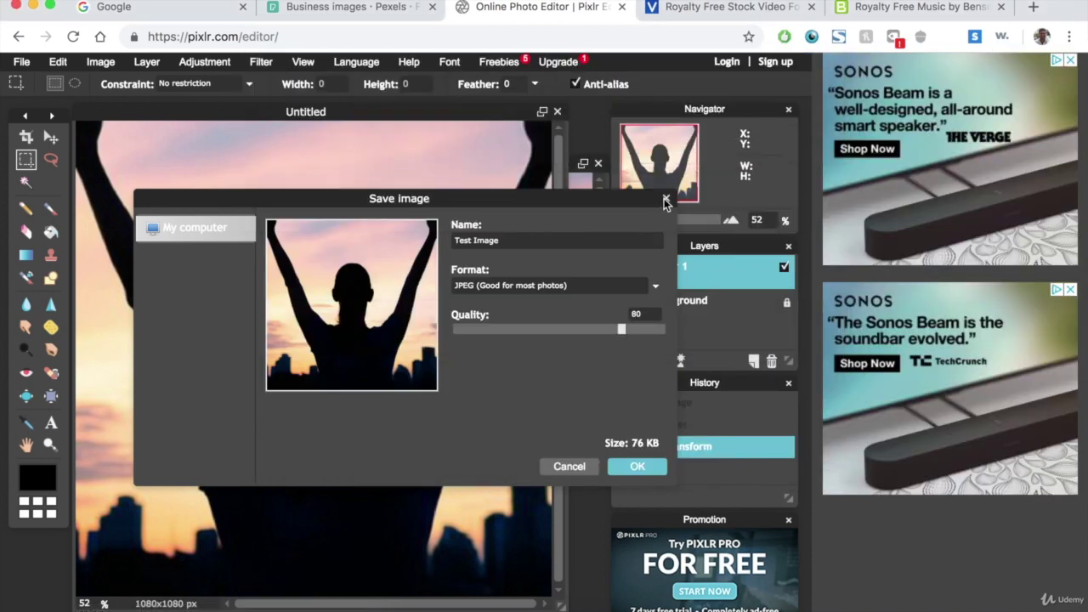
{"action": "left_click", "coordinate": [665, 199]}
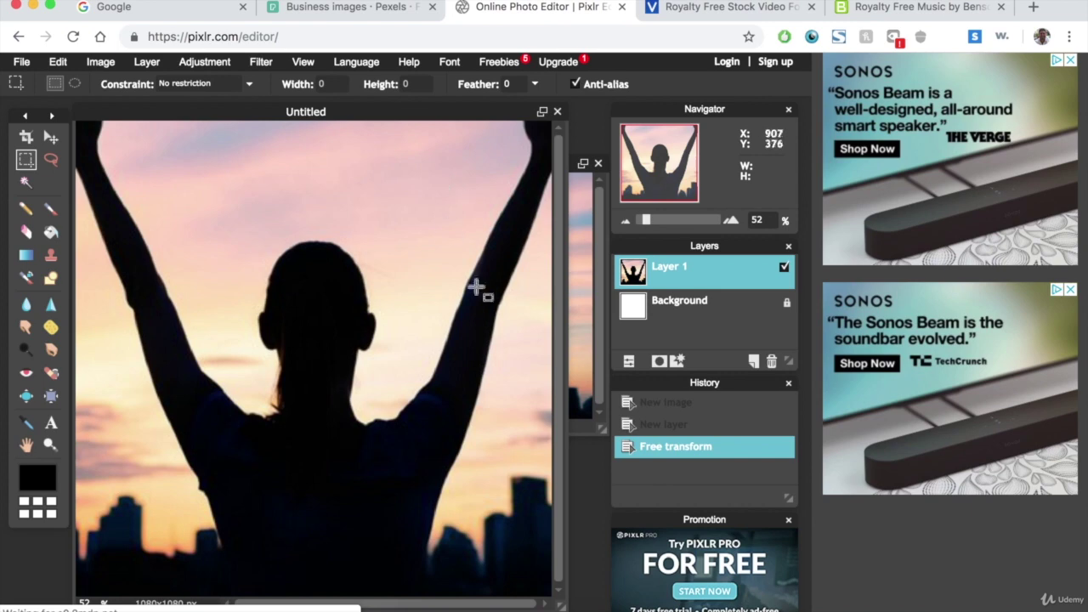
- Switch to Videvo and scroll to the Popular Stock Video section and back up
{"action": "left_click", "coordinate": [708, 17]}
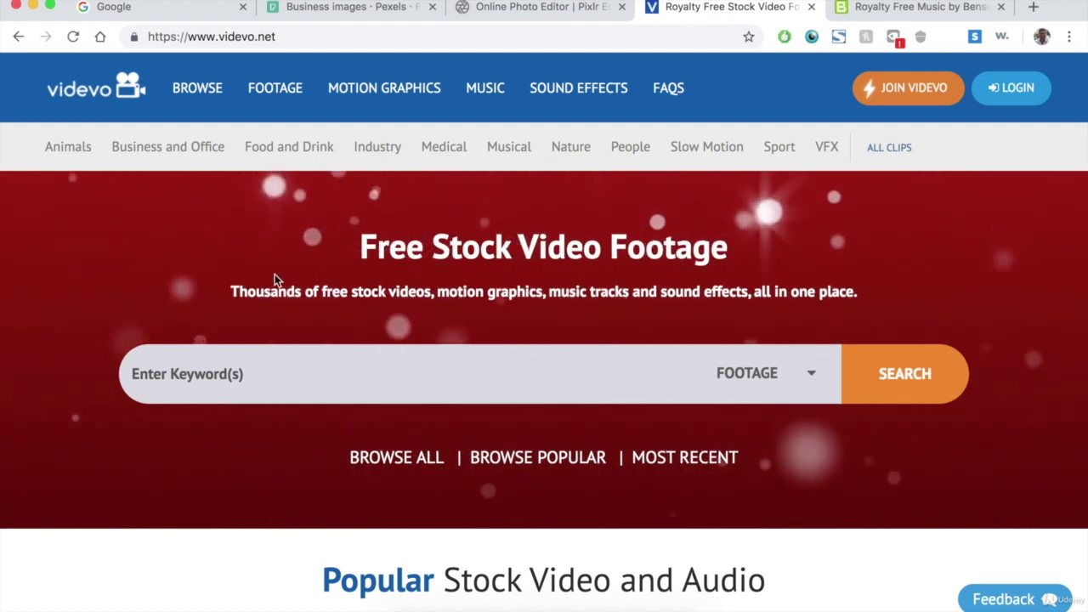
{"action": "scroll", "coordinate": [274, 275], "scroll_direction": "down", "scroll_amount": 5}
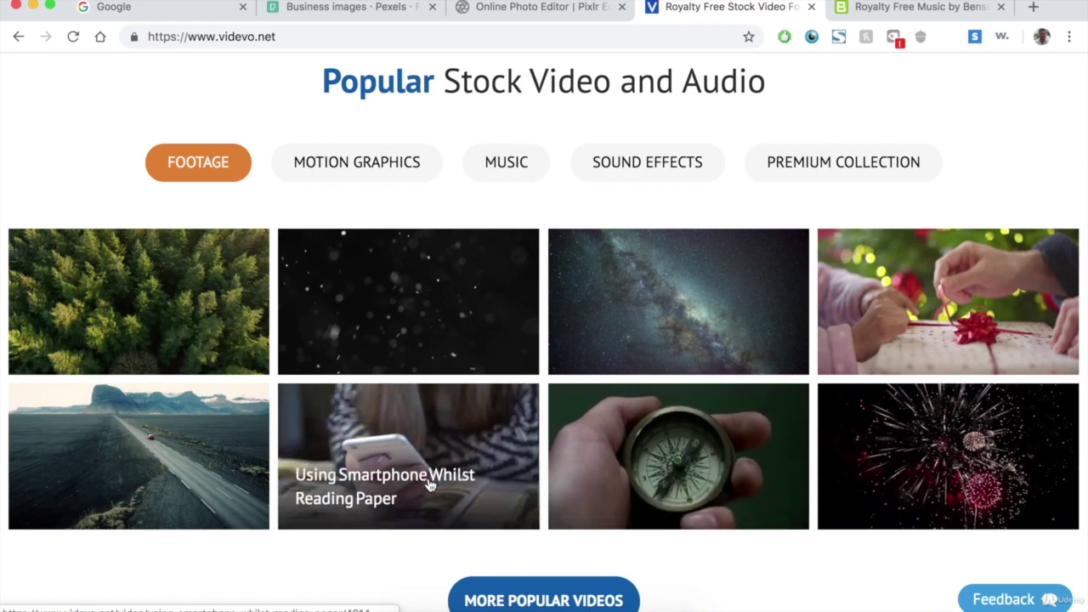
{"action": "mouse_move", "coordinate": [408, 456]}
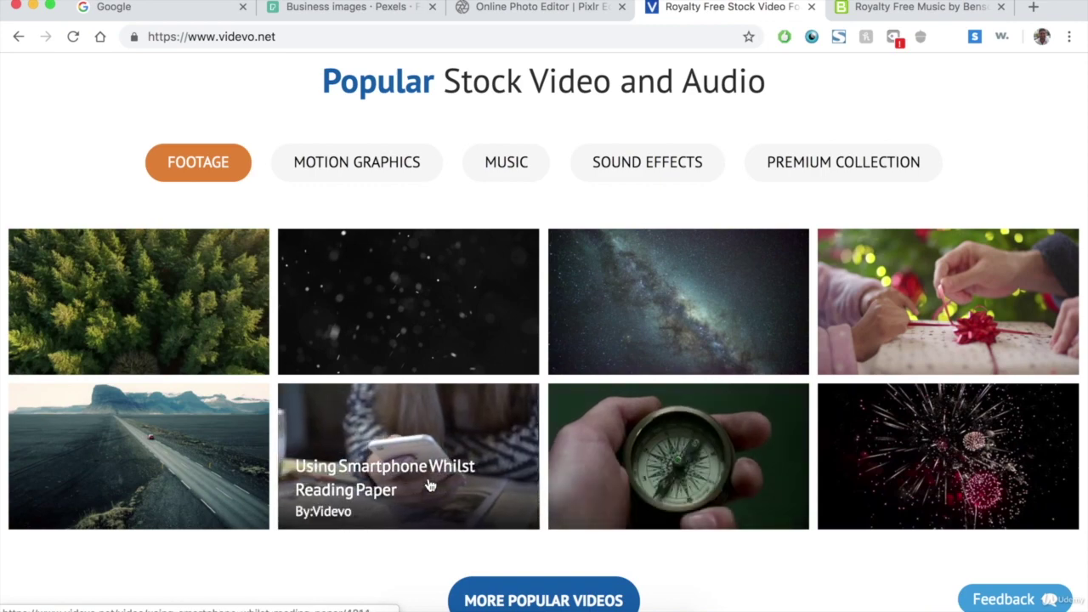
{"action": "scroll", "coordinate": [430, 485], "scroll_direction": "up", "scroll_amount": 1}
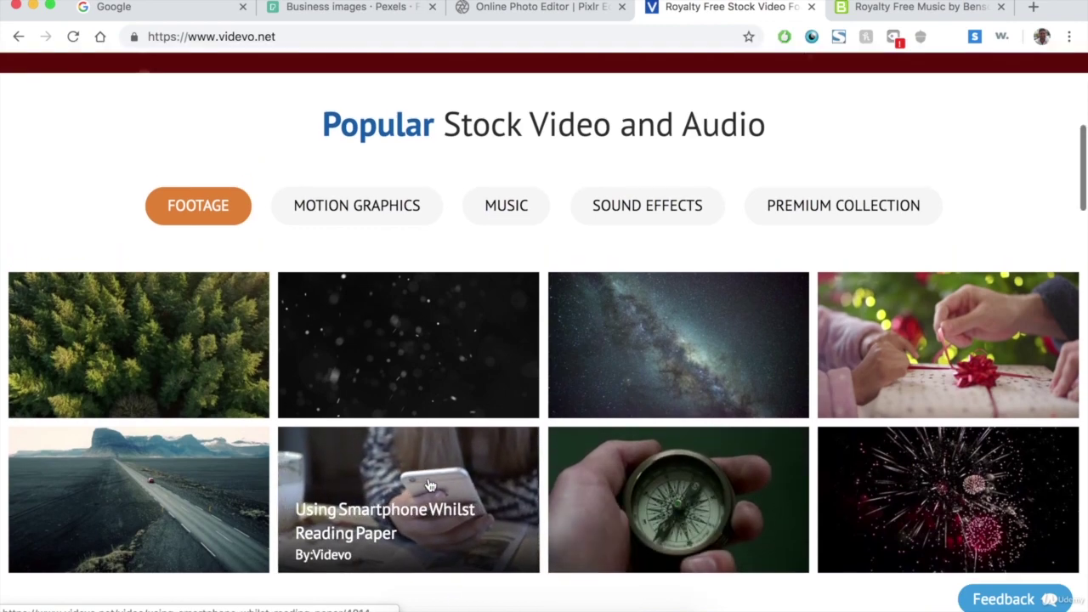
{"action": "scroll", "coordinate": [430, 484], "scroll_direction": "up", "scroll_amount": 3}
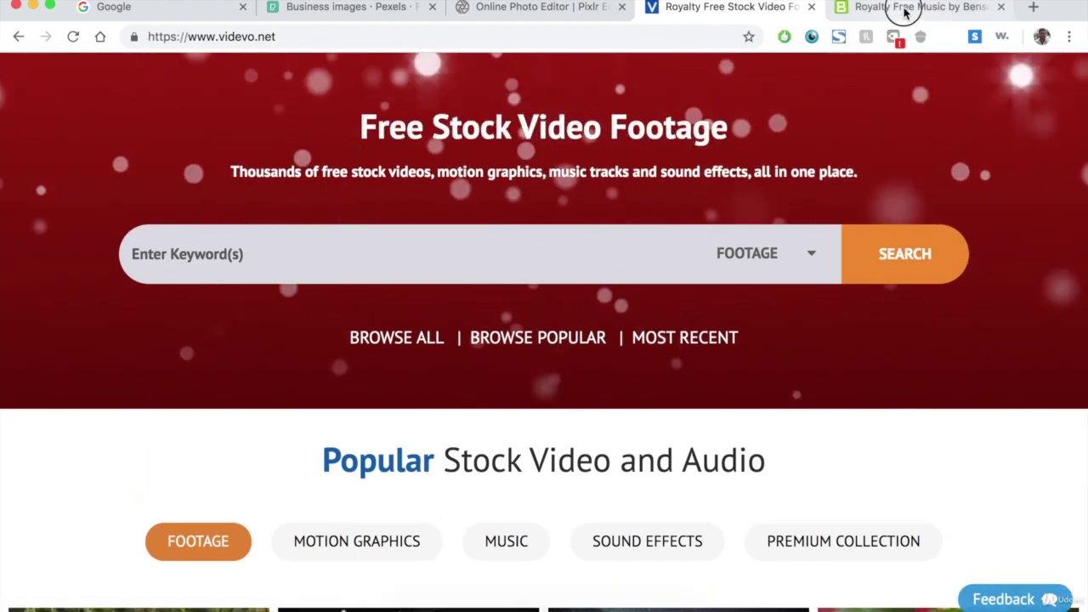
- Switch to Bensound and briefly play, then pause, the Creative Minds track preview
{"action": "left_click", "coordinate": [899, 8]}
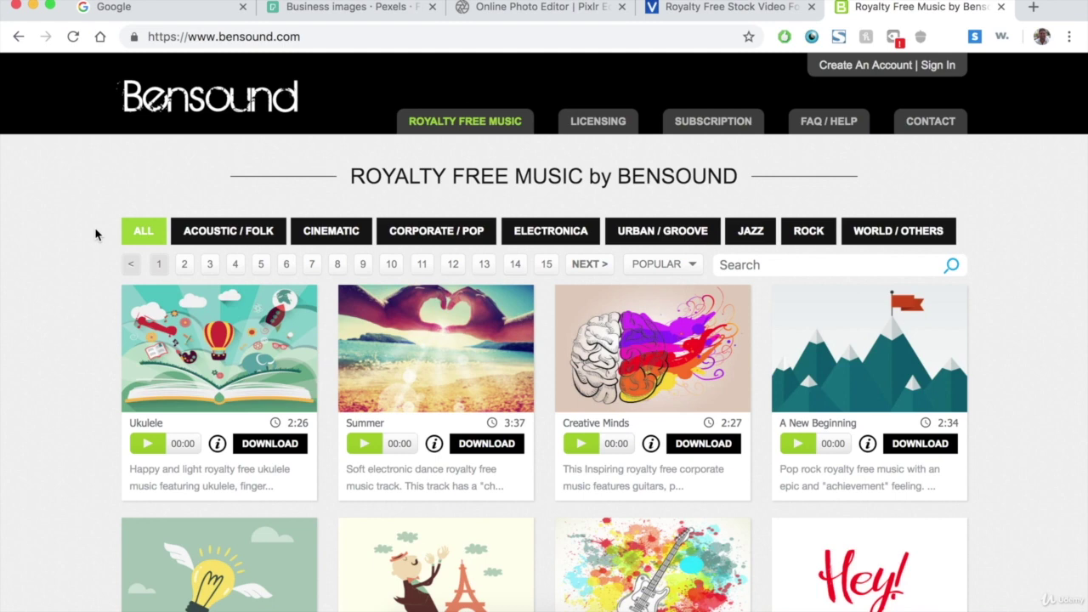
{"action": "scroll", "coordinate": [93, 335], "scroll_direction": "down", "scroll_amount": 1}
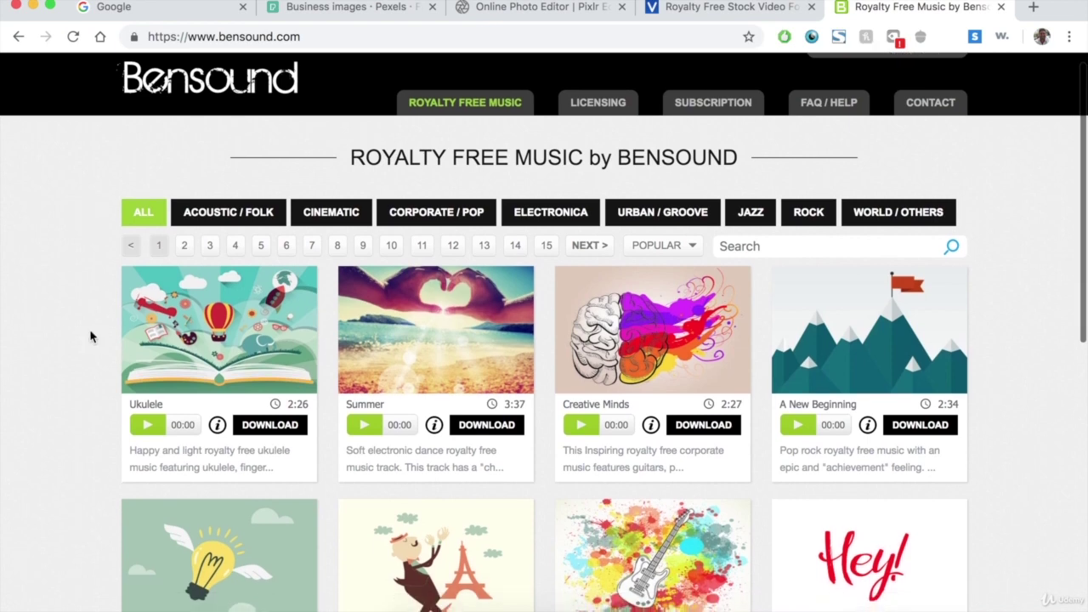
{"action": "scroll", "coordinate": [372, 429], "scroll_direction": "down", "scroll_amount": 2}
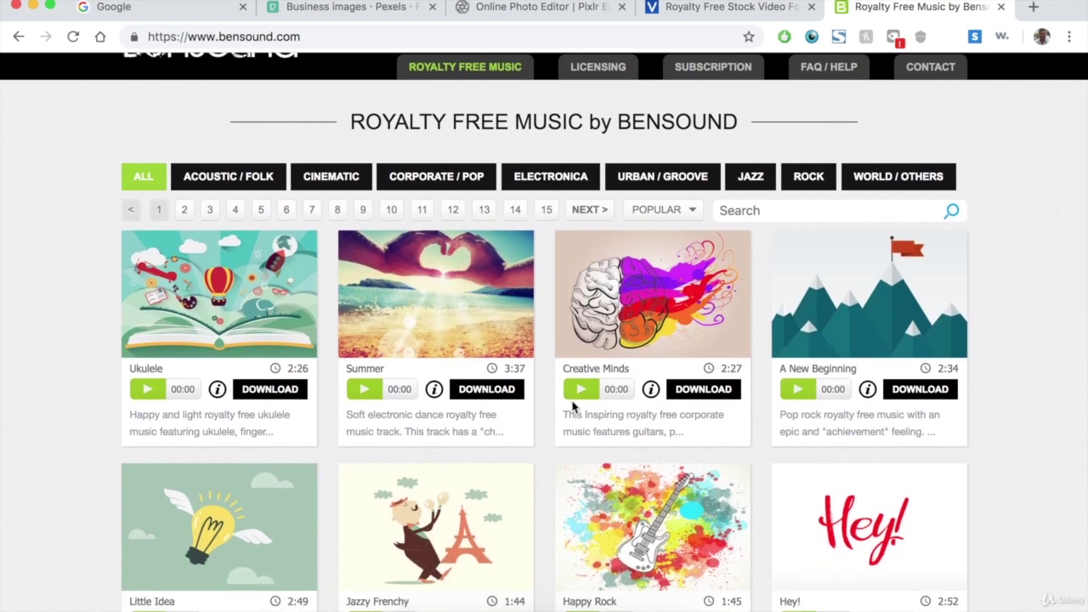
{"action": "left_click", "coordinate": [578, 390]}
{"action": "scroll", "coordinate": [1019, 304], "scroll_direction": "down", "scroll_amount": 5}
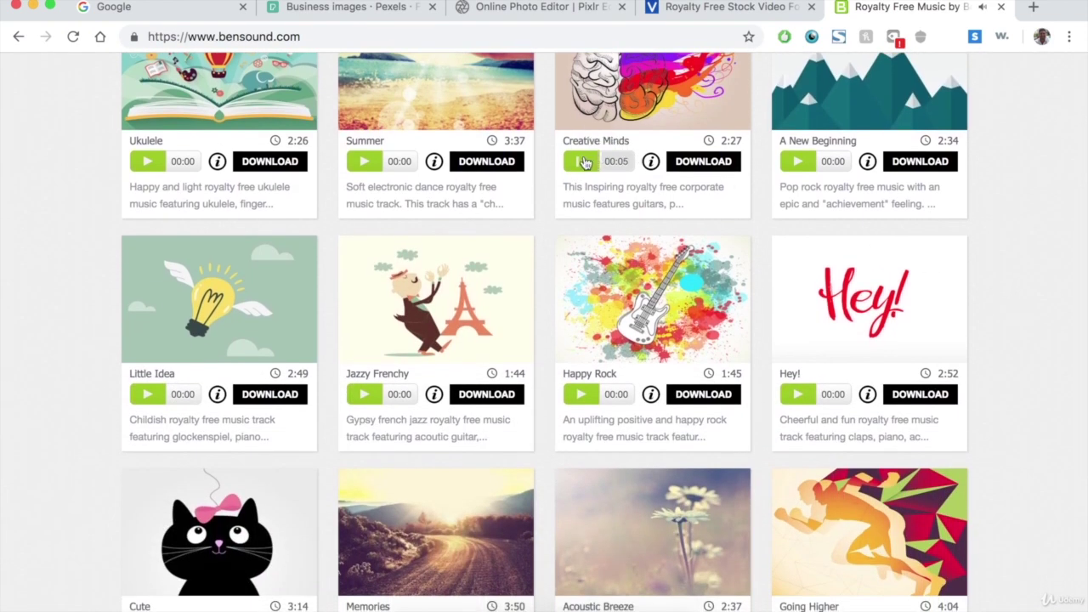
{"action": "left_click", "coordinate": [580, 162]}
{"action": "scroll", "coordinate": [332, 437], "scroll_direction": "down", "scroll_amount": 1}
{"action": "scroll", "coordinate": [332, 437], "scroll_direction": "down", "scroll_amount": 4}
{"action": "scroll", "coordinate": [634, 505], "scroll_direction": "up", "scroll_amount": 10}
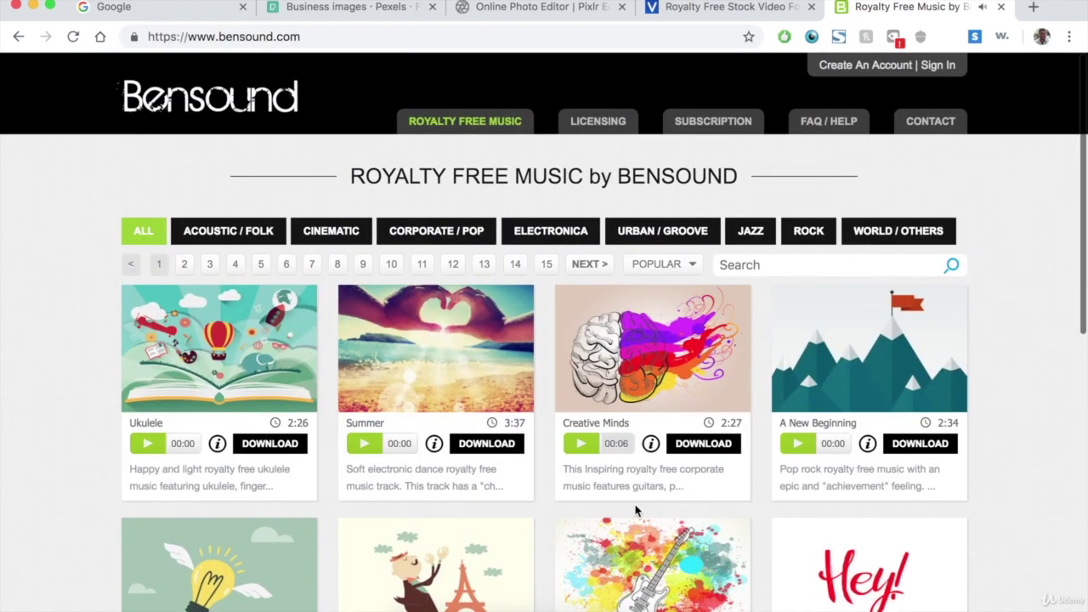
- Filter the catalogue to Corporate / Pop and play the Hey! track preview
{"action": "left_click", "coordinate": [436, 231]}
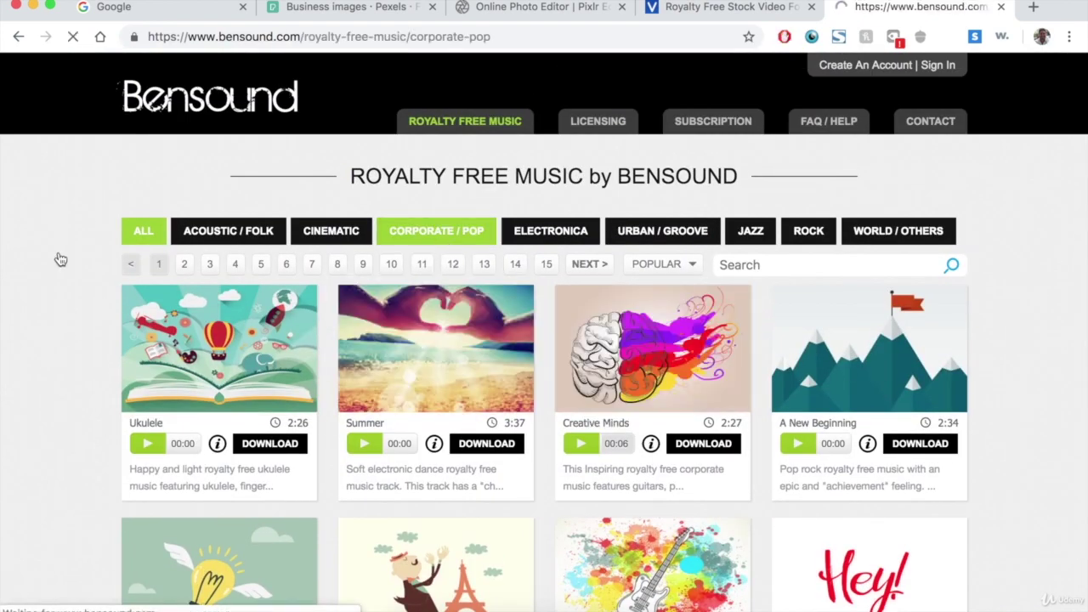
{"action": "scroll", "coordinate": [85, 276], "scroll_direction": "down", "scroll_amount": 2}
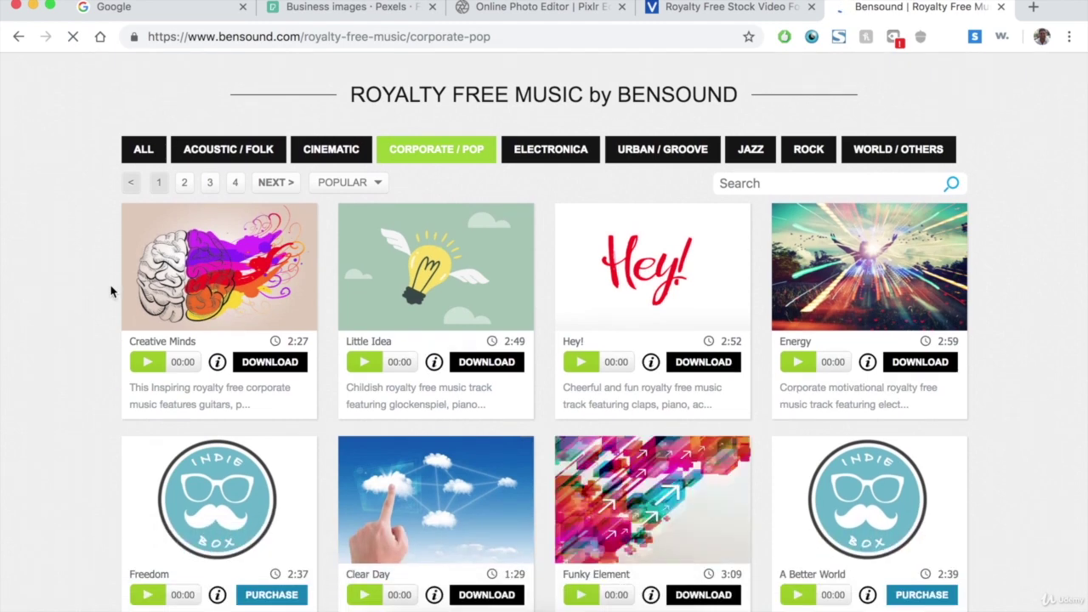
{"action": "left_click", "coordinate": [581, 363]}
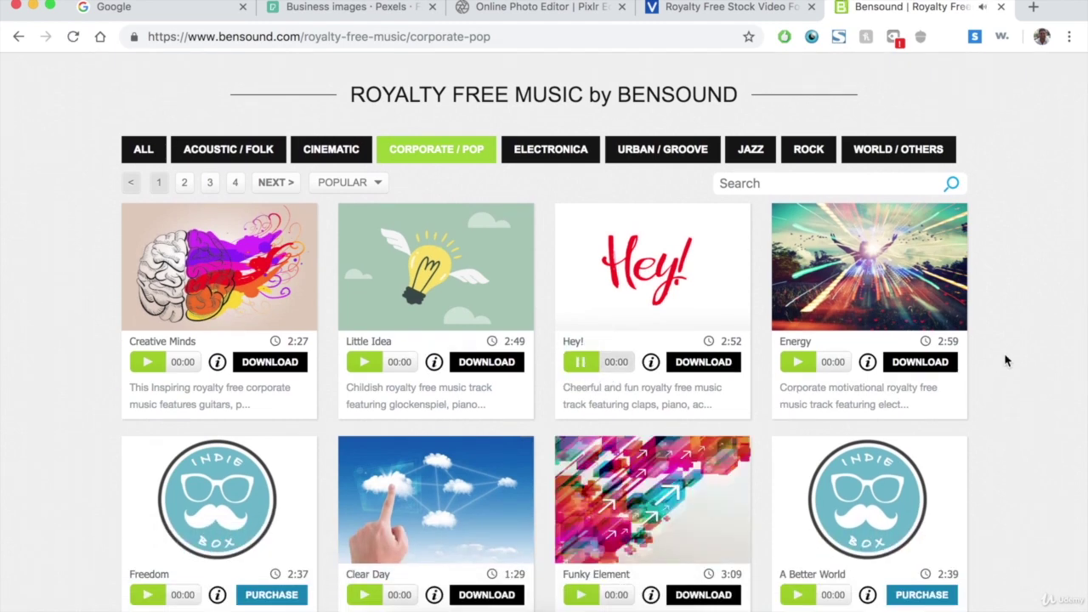
{"action": "scroll", "coordinate": [1006, 360], "scroll_direction": "down", "scroll_amount": 2}
{"action": "scroll", "coordinate": [1006, 360], "scroll_direction": "down", "scroll_amount": 3}
{"action": "scroll", "coordinate": [1005, 360], "scroll_direction": "up", "scroll_amount": 1}
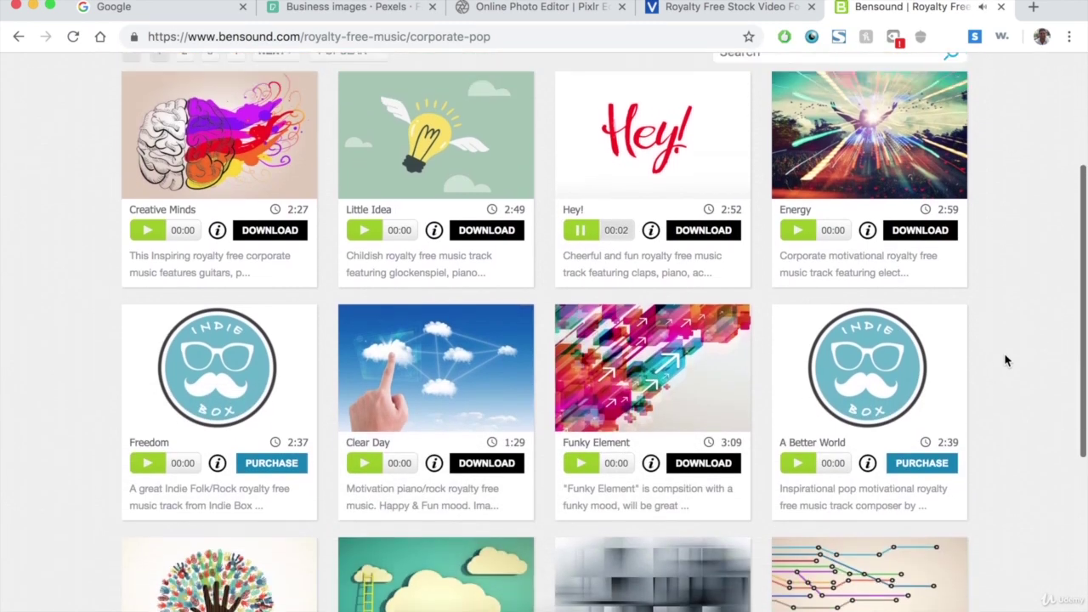
{"action": "scroll", "coordinate": [1006, 360], "scroll_direction": "up", "scroll_amount": 2}
- Pause Hey! and review its free Creative Commons and Pro (from 24€) licence options
{"action": "scroll", "coordinate": [1005, 361], "scroll_direction": "up", "scroll_amount": 1}
{"action": "scroll", "coordinate": [1005, 360], "scroll_direction": "up", "scroll_amount": 2}
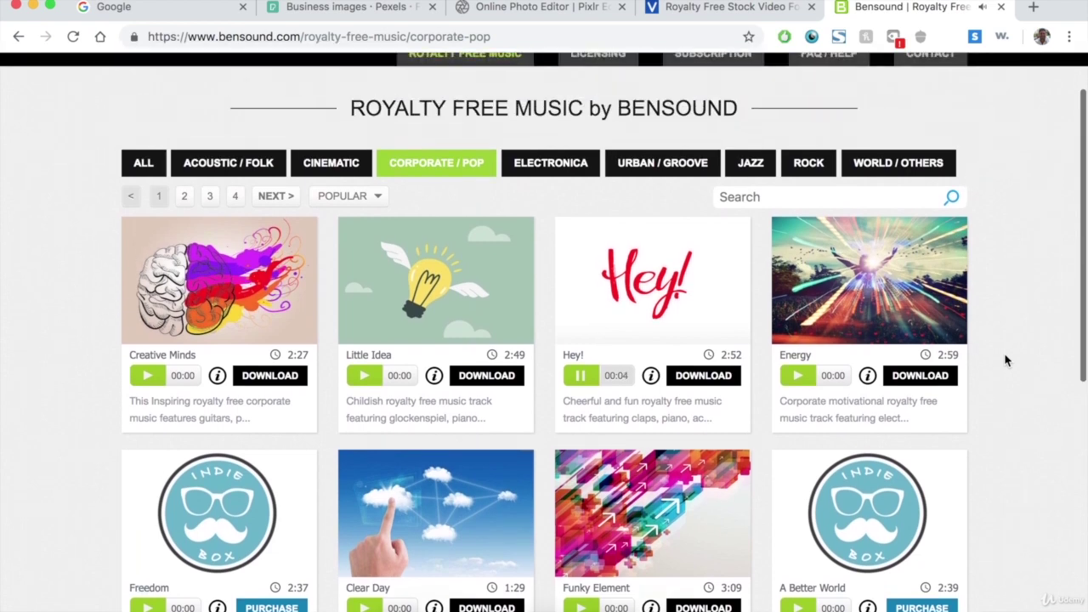
{"action": "left_click", "coordinate": [582, 374]}
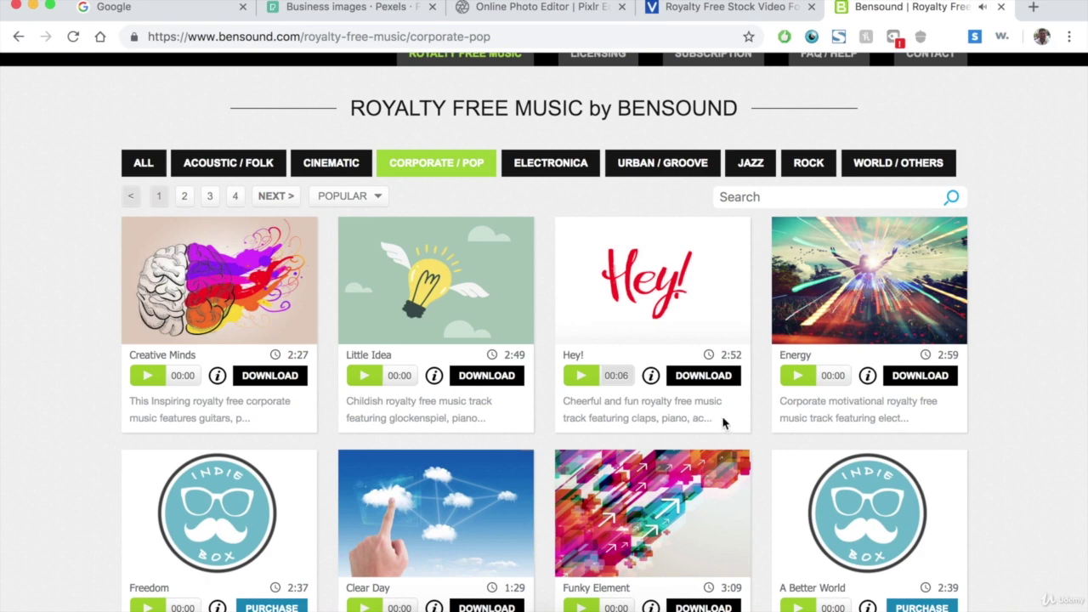
{"action": "left_click", "coordinate": [703, 374]}
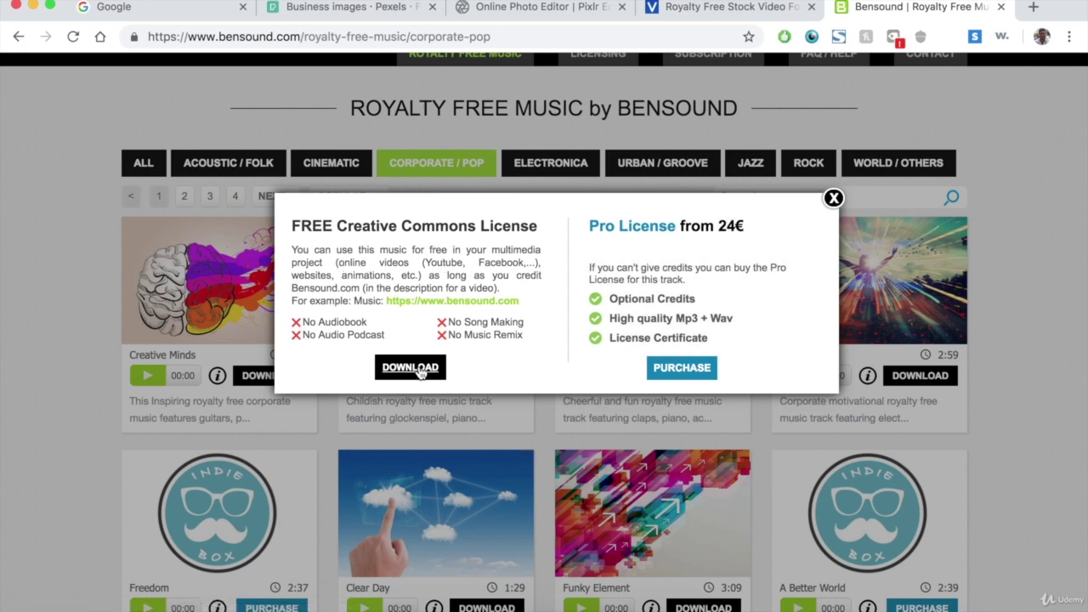
{"action": "left_click", "coordinate": [833, 199]}
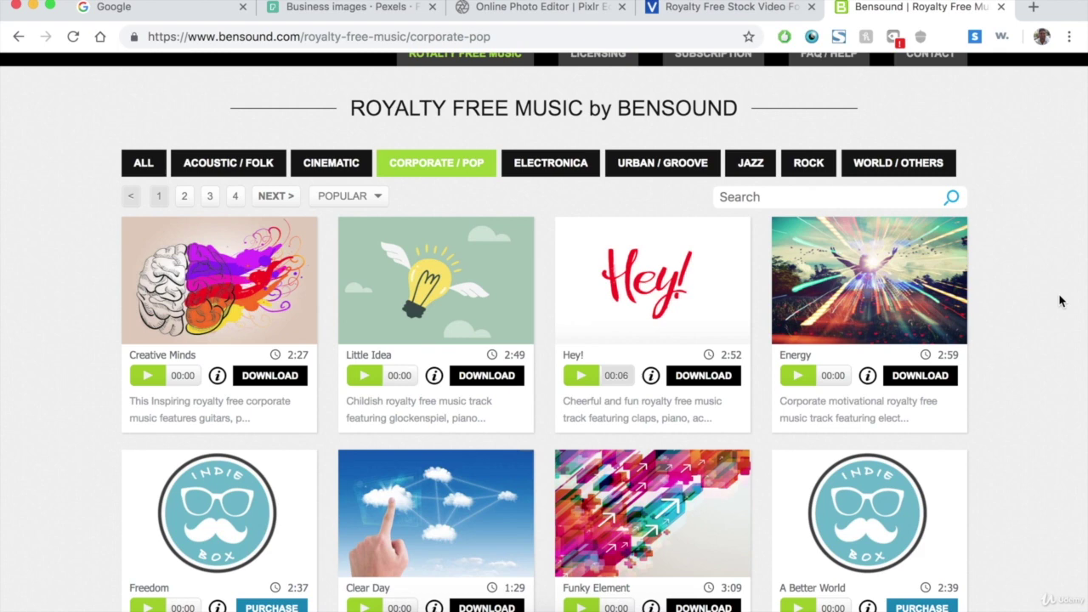